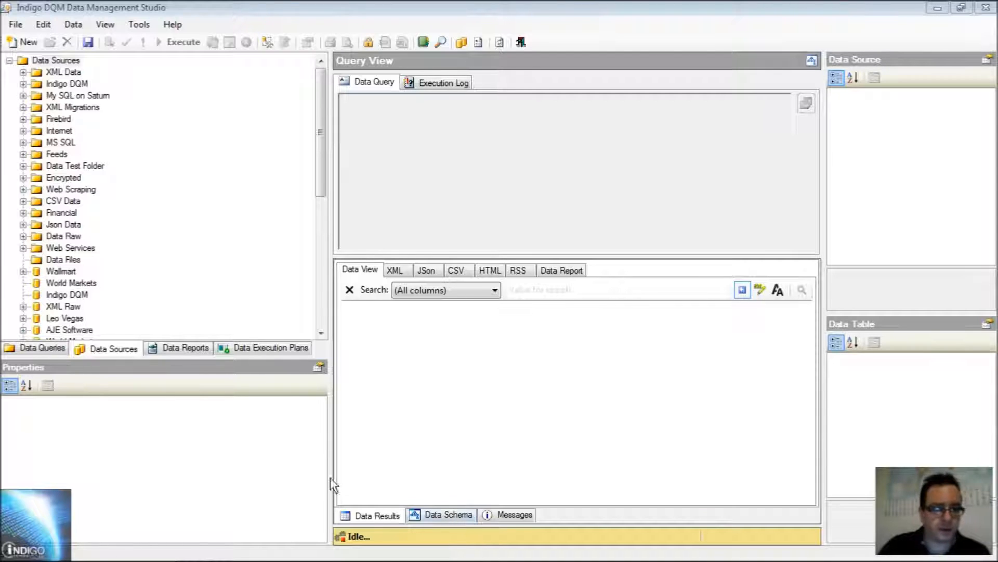
- Start a new data source and assign it to the Web Scraping folder
left_click(42, 348)
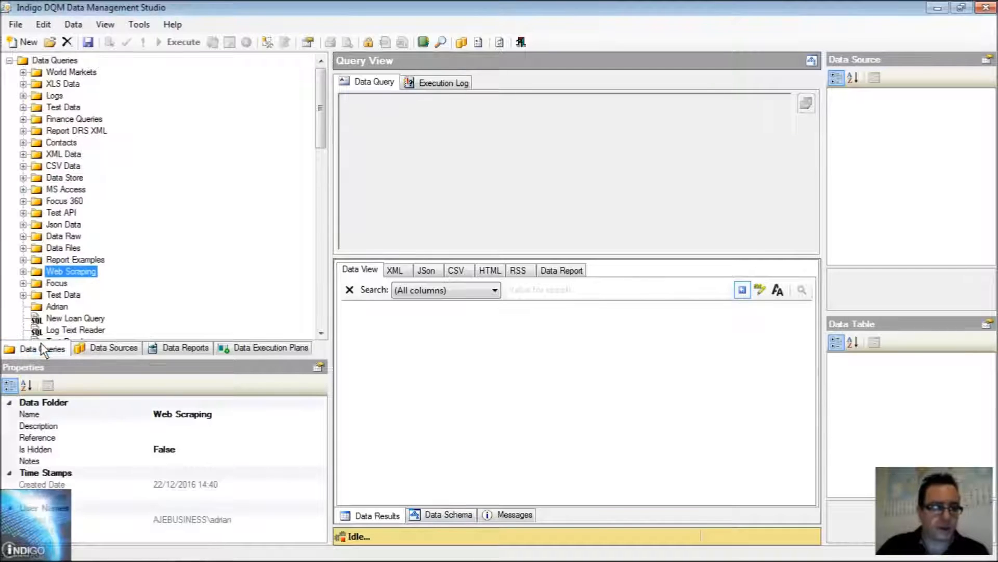
left_click(95, 346)
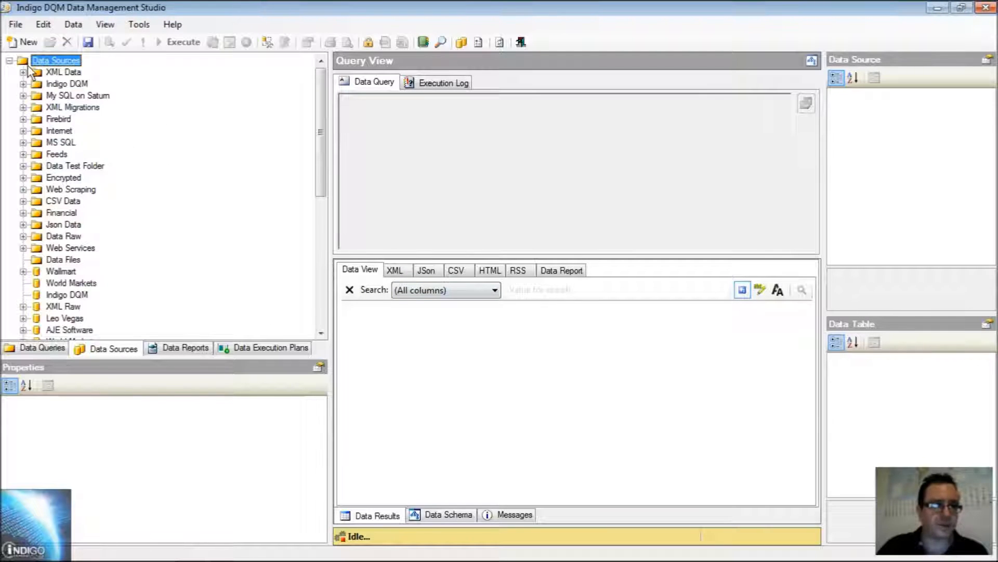
left_click(24, 43)
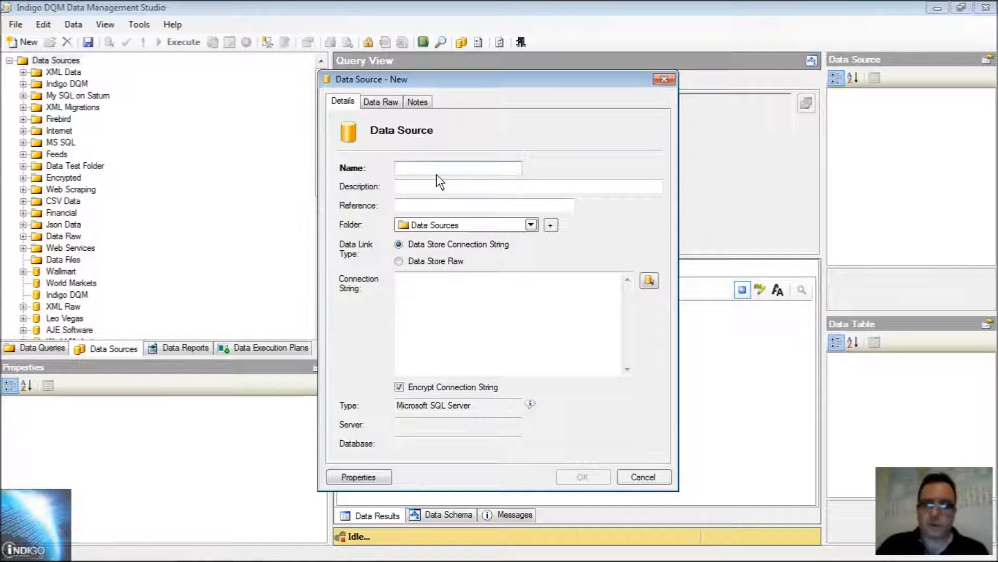
left_click_drag(423, 81, 400, 60)
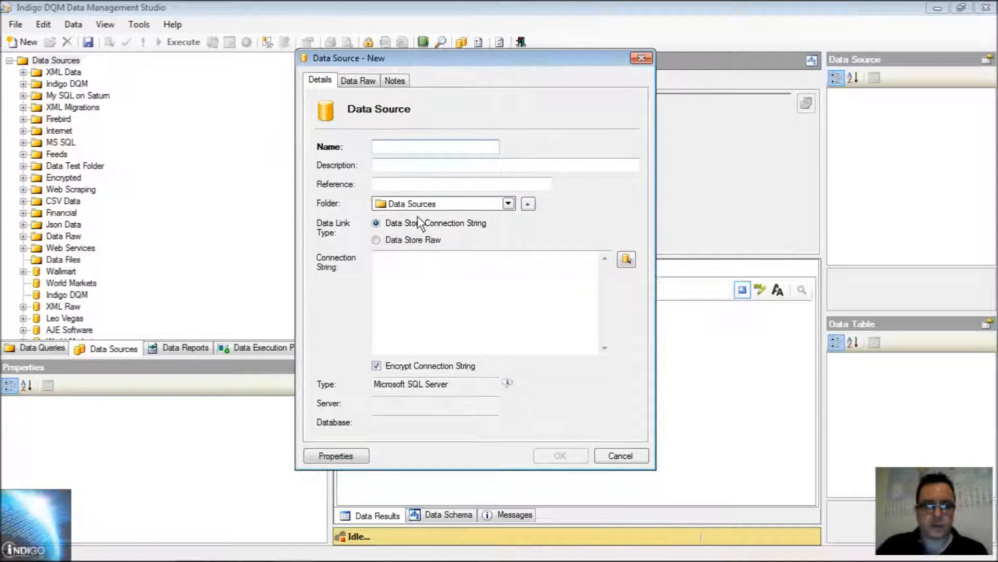
left_click(508, 203)
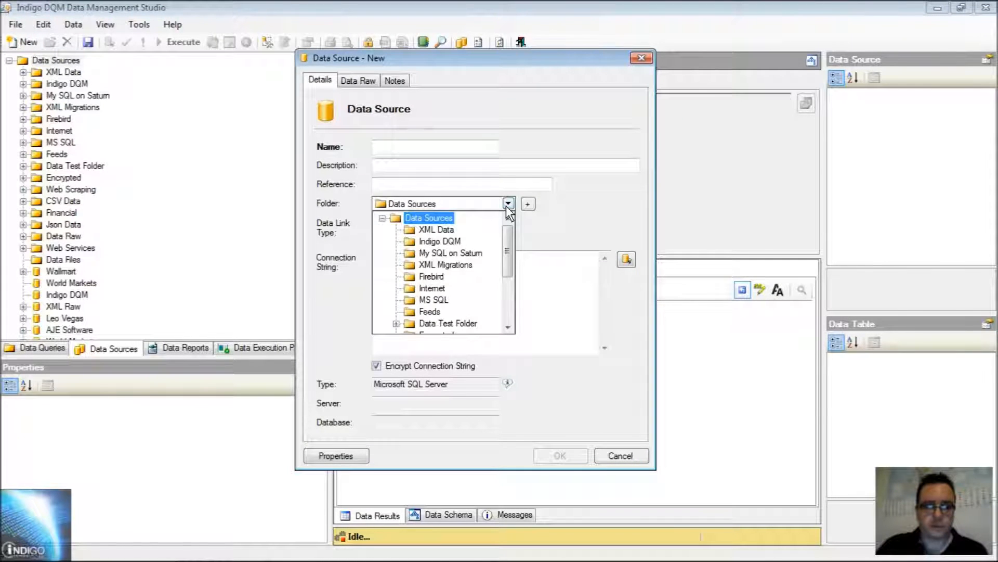
scroll(506, 214, "down", 3)
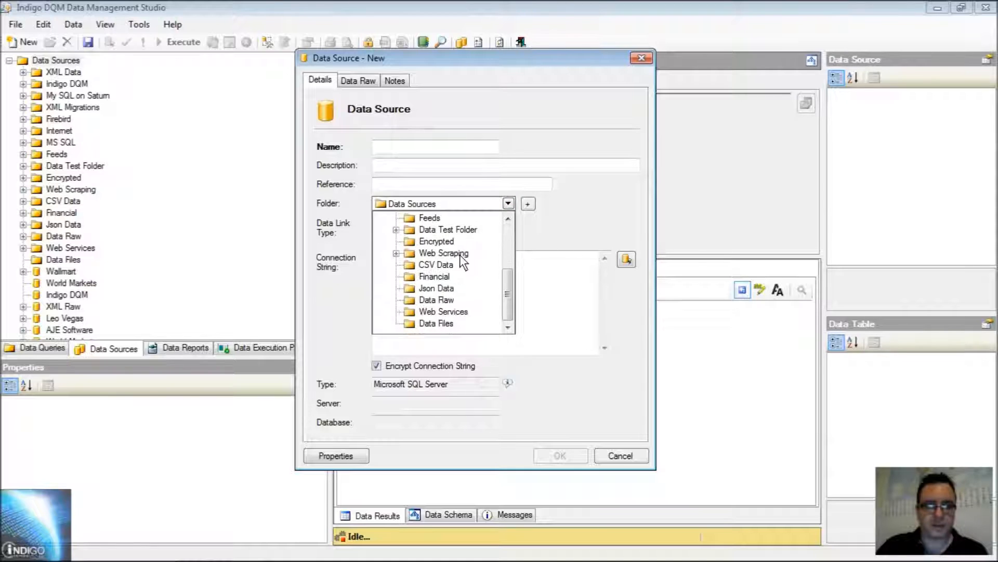
left_click(460, 254)
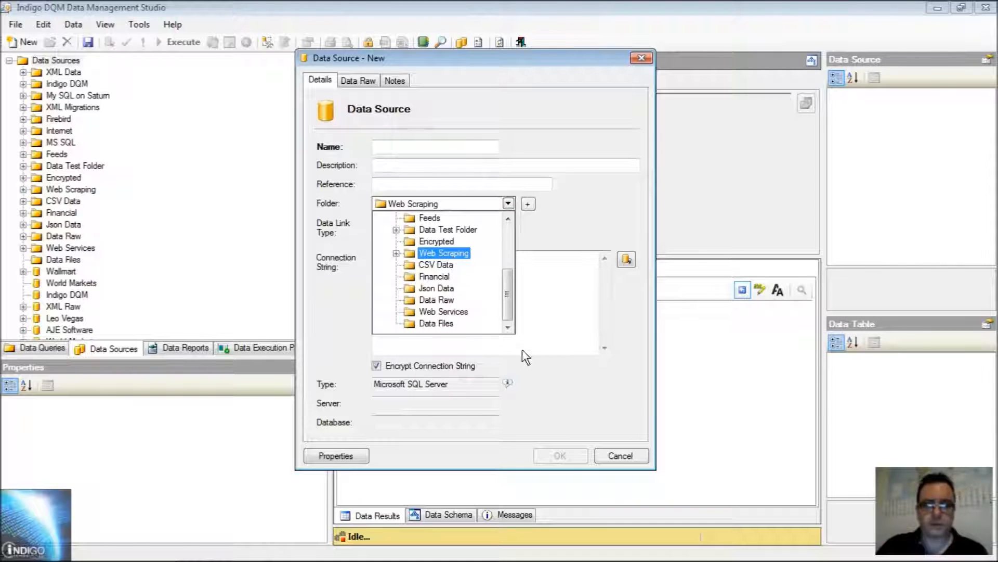
left_click(448, 253)
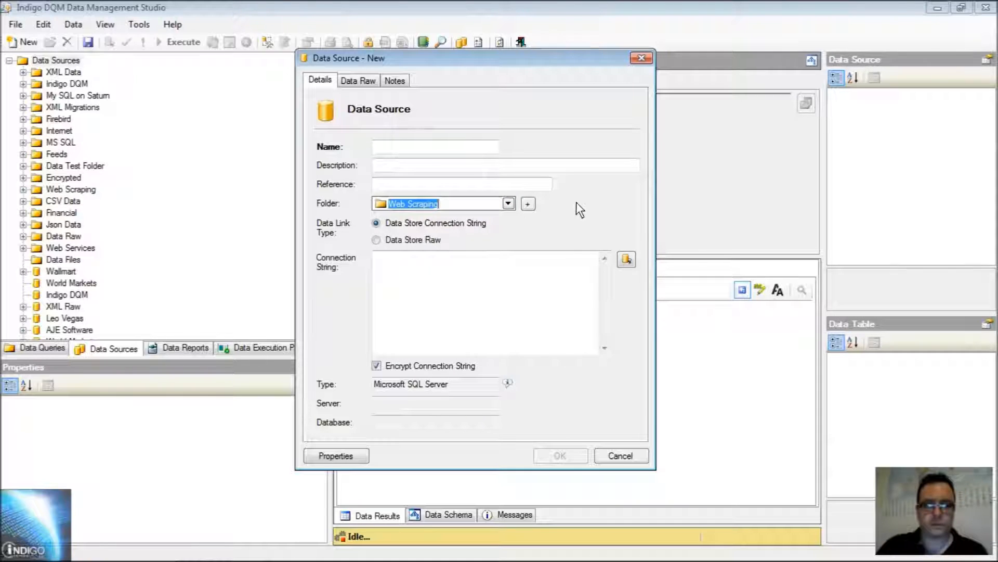
- Name the new data source World Markets
left_click(402, 145)
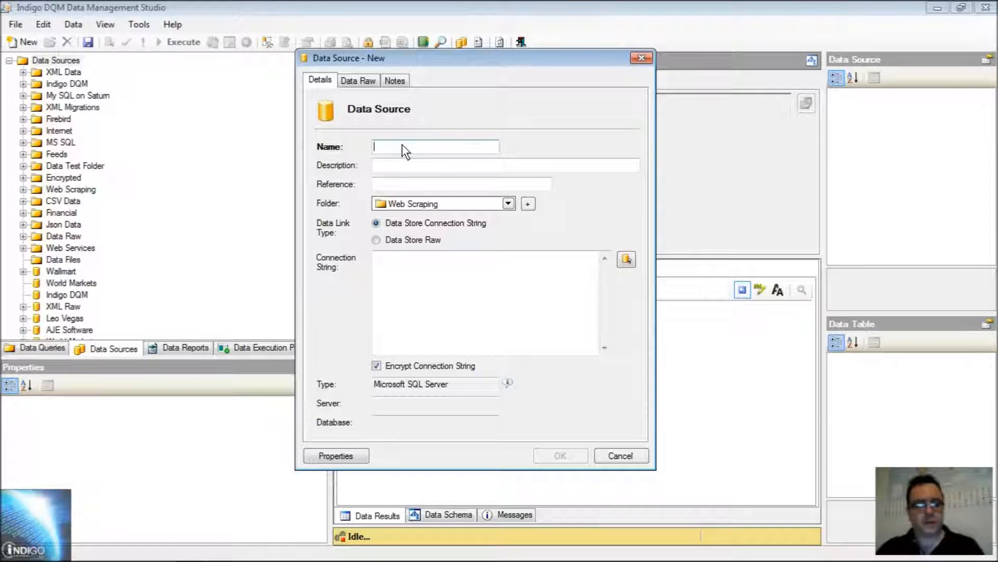
type("wO")
key("BackSpace")
type("World Markets")
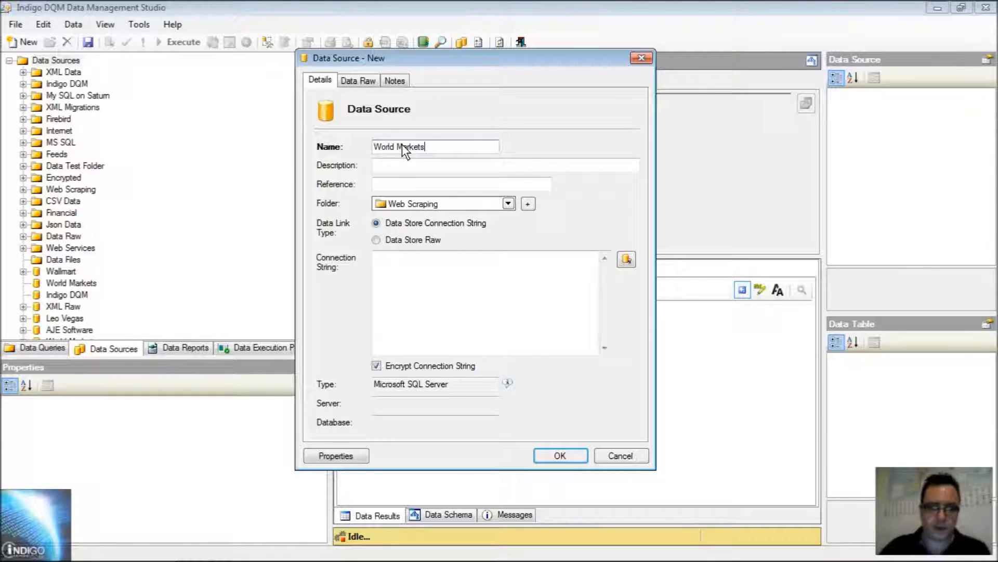
- Open the connection setup for the data source and set its type to Web Scraper Single
left_click(627, 259)
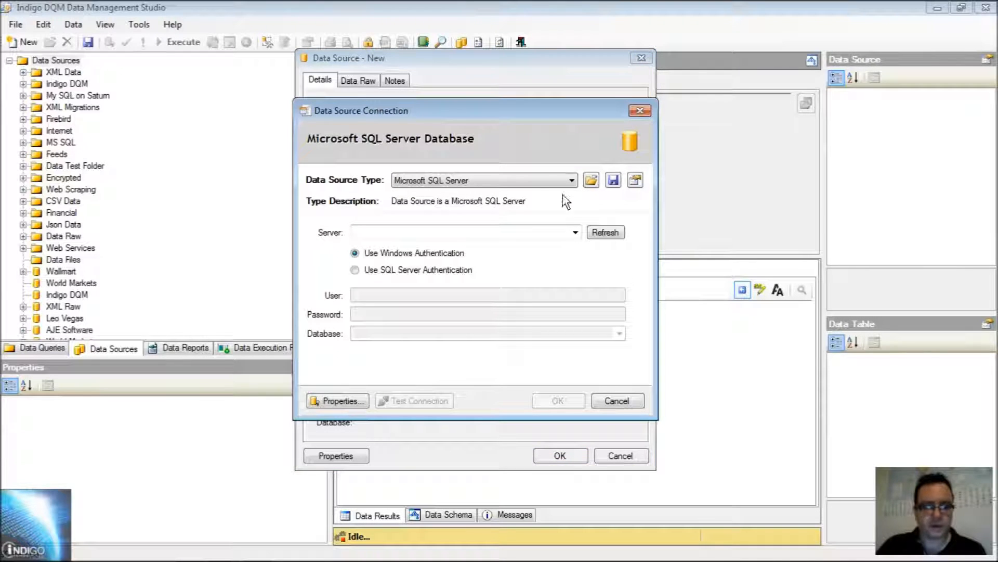
left_click(512, 179)
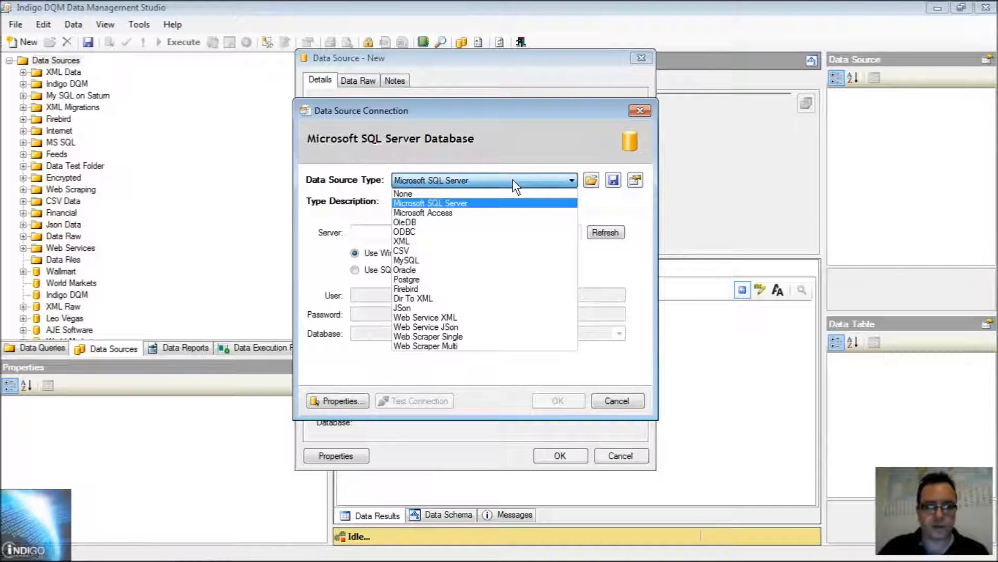
left_click(444, 336)
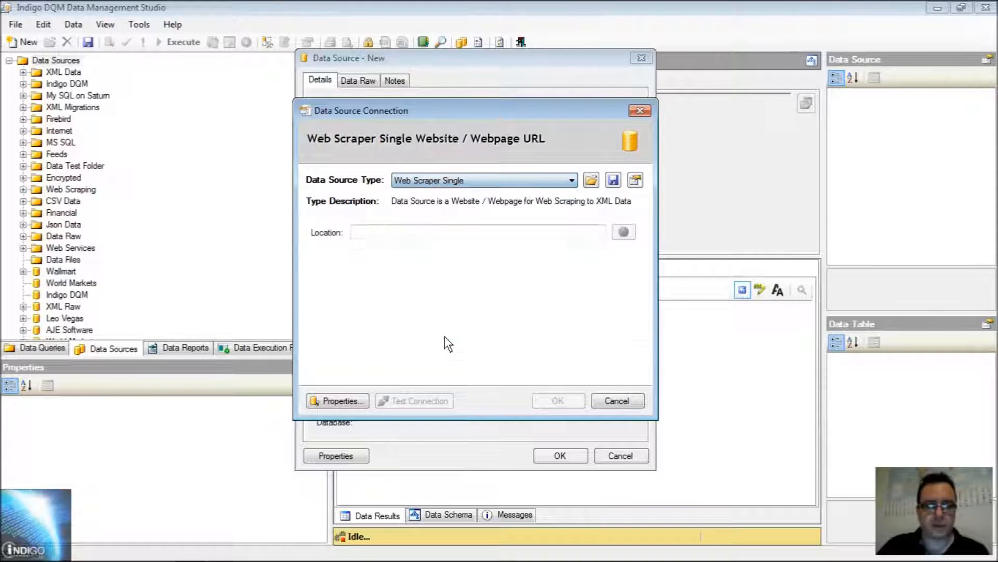
left_click(376, 229)
type("http")
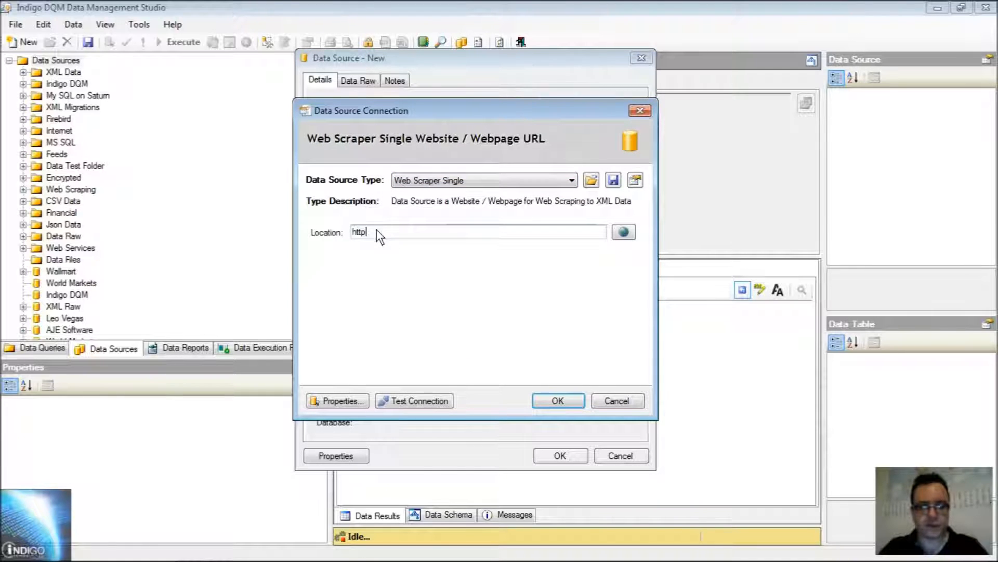
type("://ww")
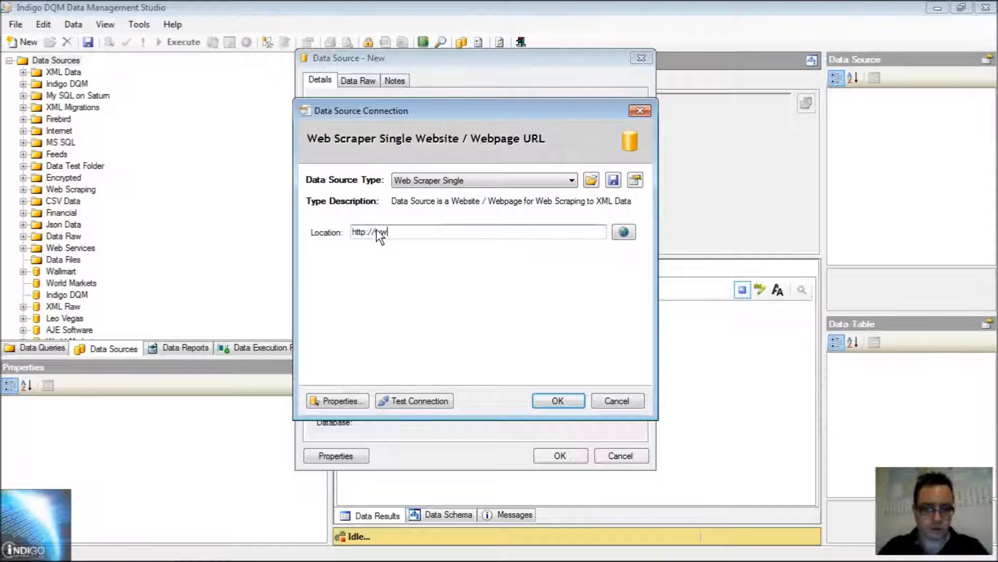
type("w.world-")
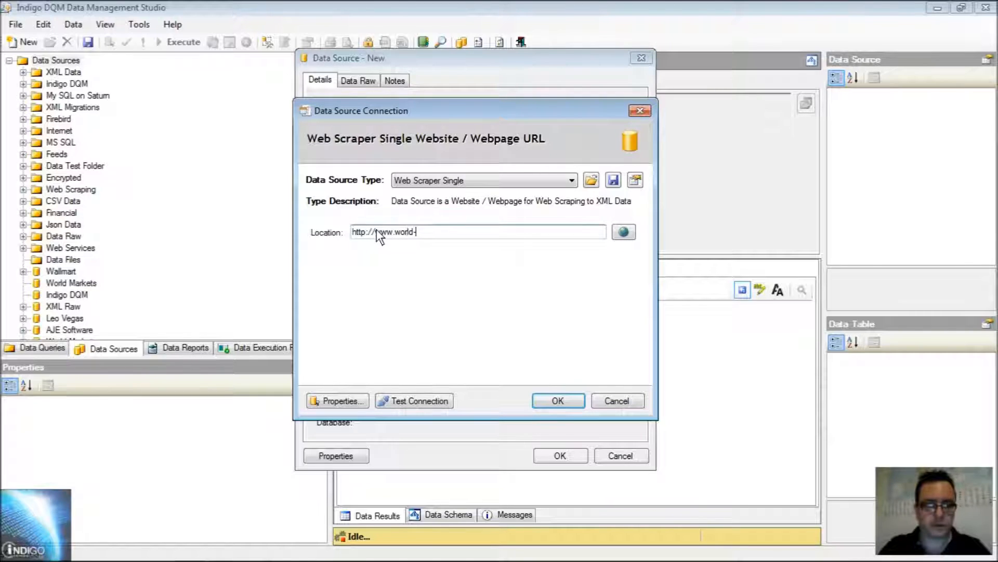
type("market.biz")
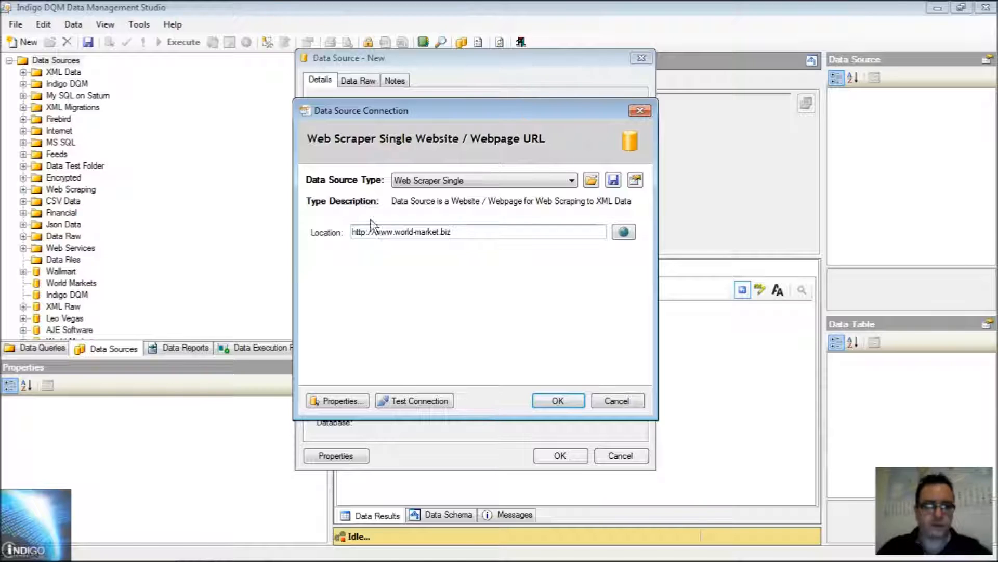
left_click(439, 232)
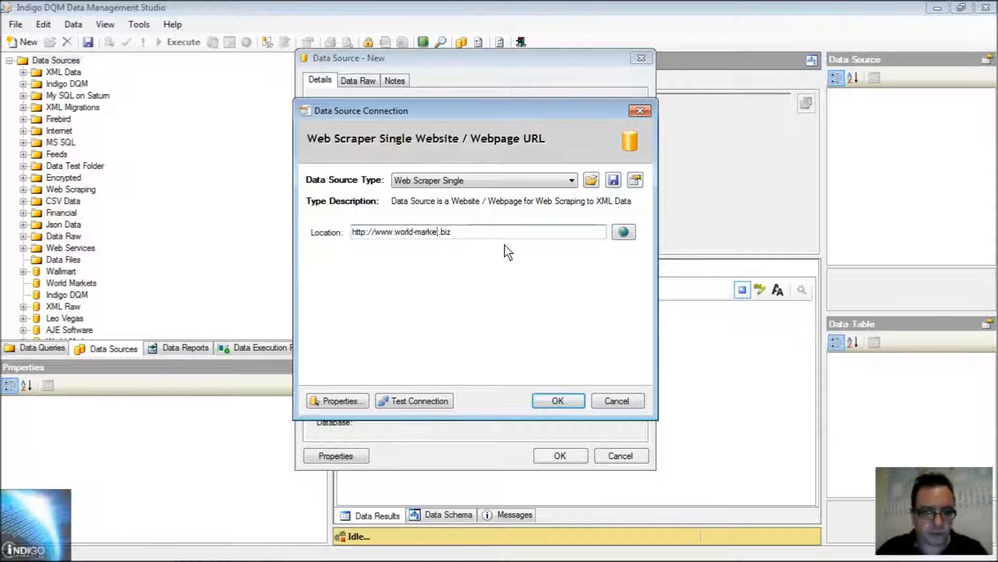
type("s")
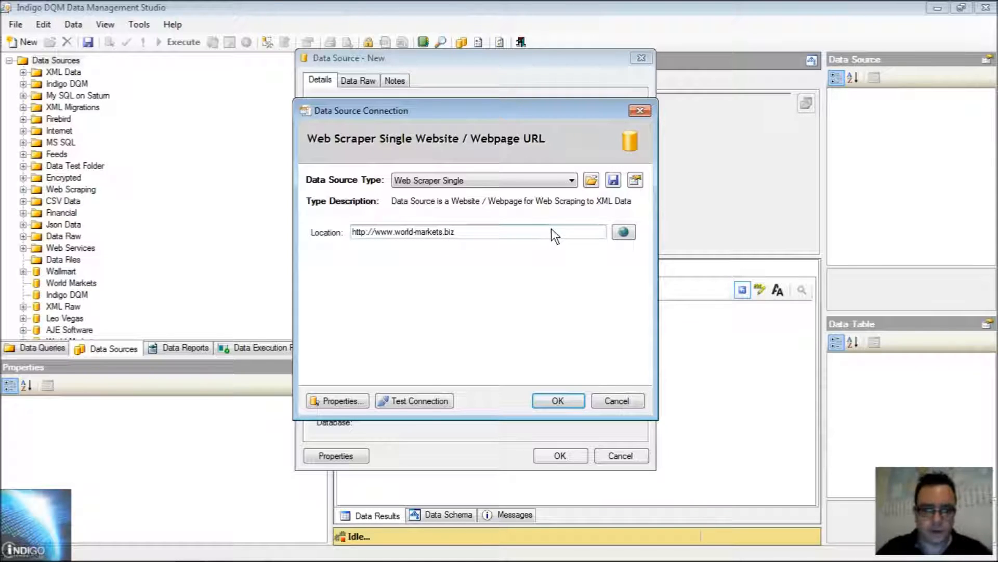
- Preview the location in the web browser, close it, and test the data source connection
left_click(631, 235)
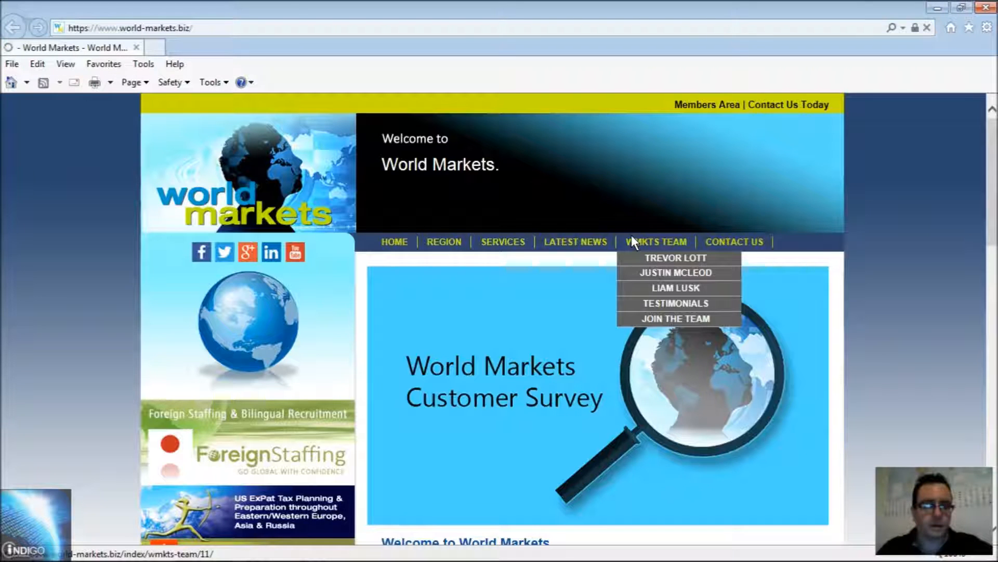
left_click(136, 47)
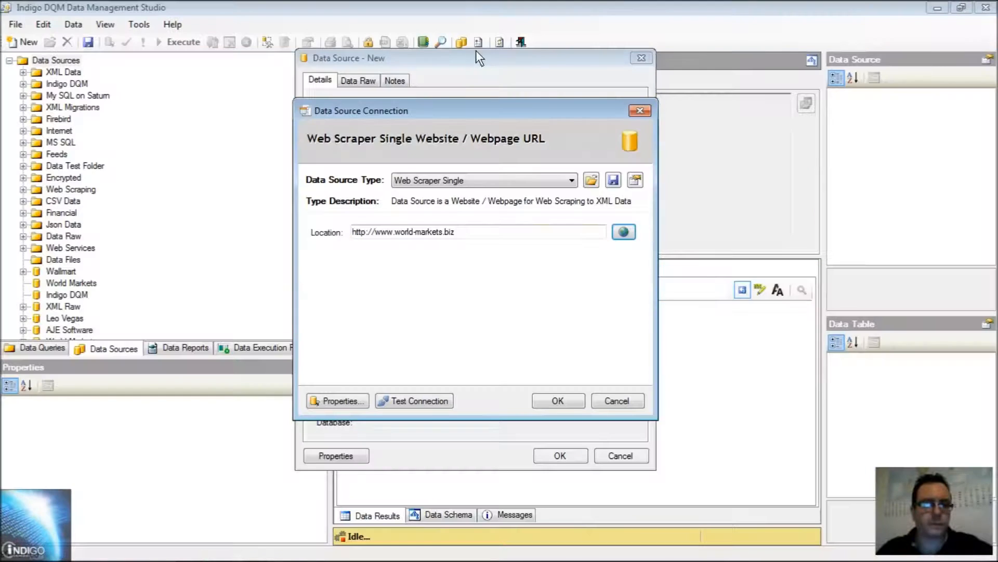
left_click(419, 404)
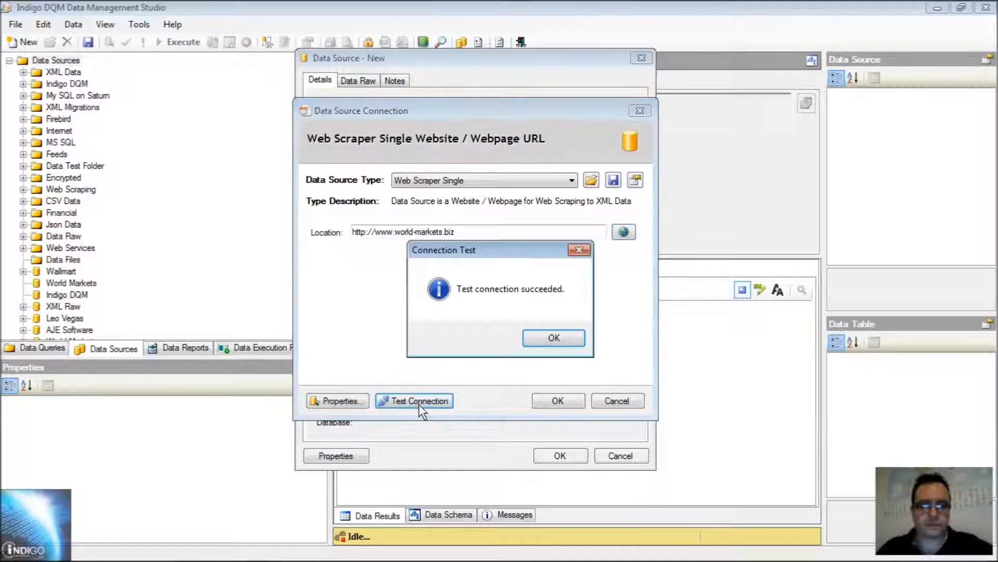
left_click(541, 338)
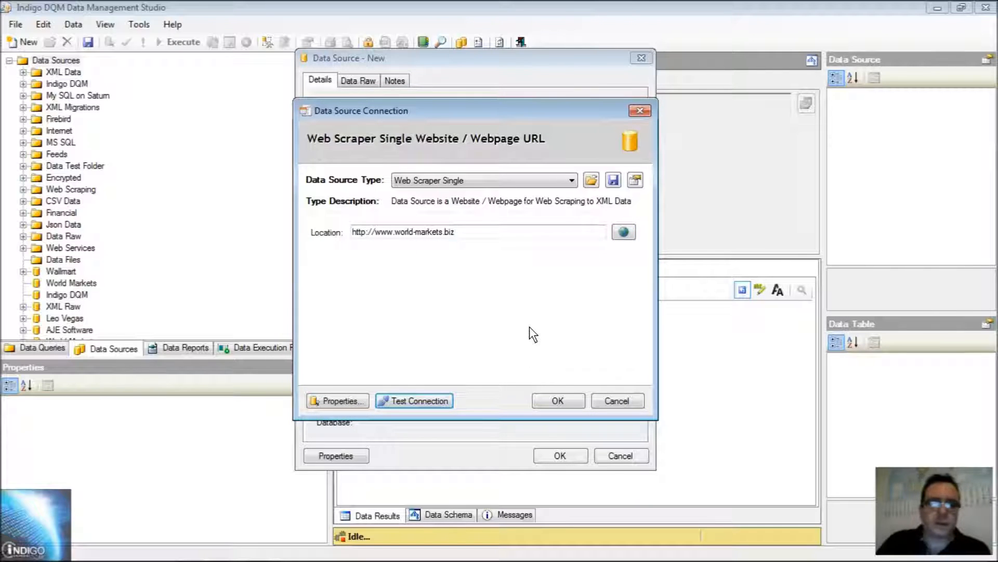
- In the connection properties, enable the web crawler and set its maximum pages to 100
left_click(342, 400)
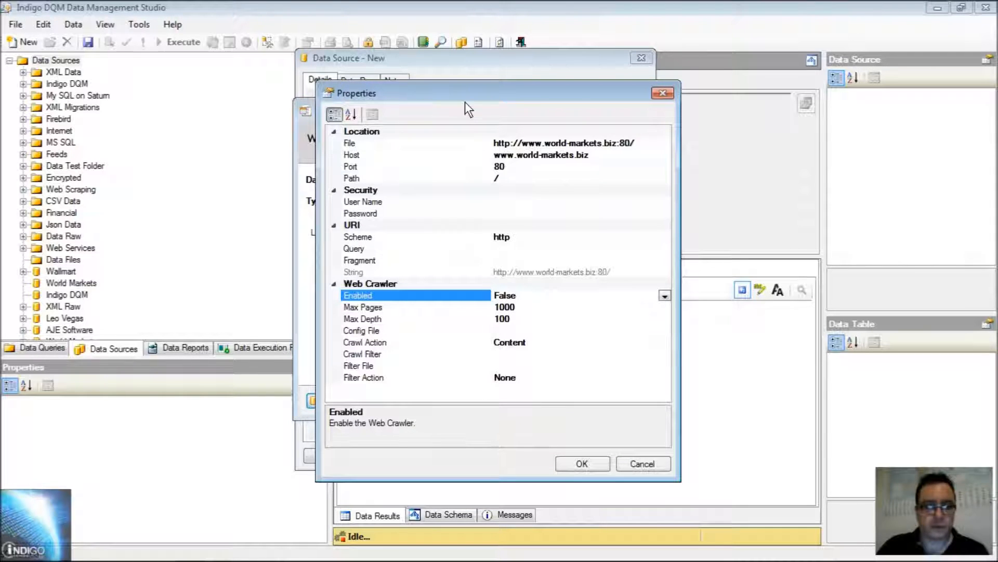
left_click_drag(443, 97, 438, 90)
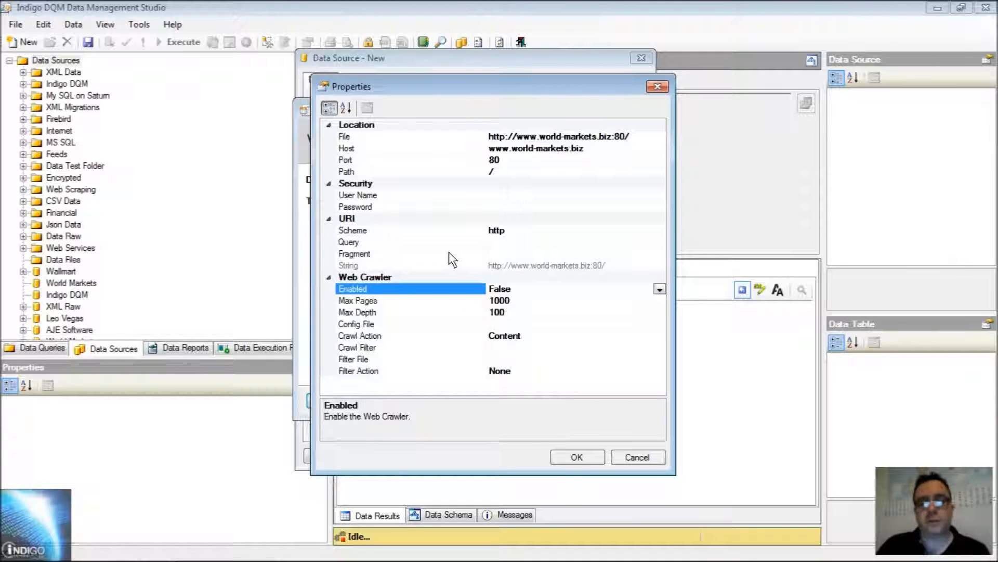
double_click(379, 295)
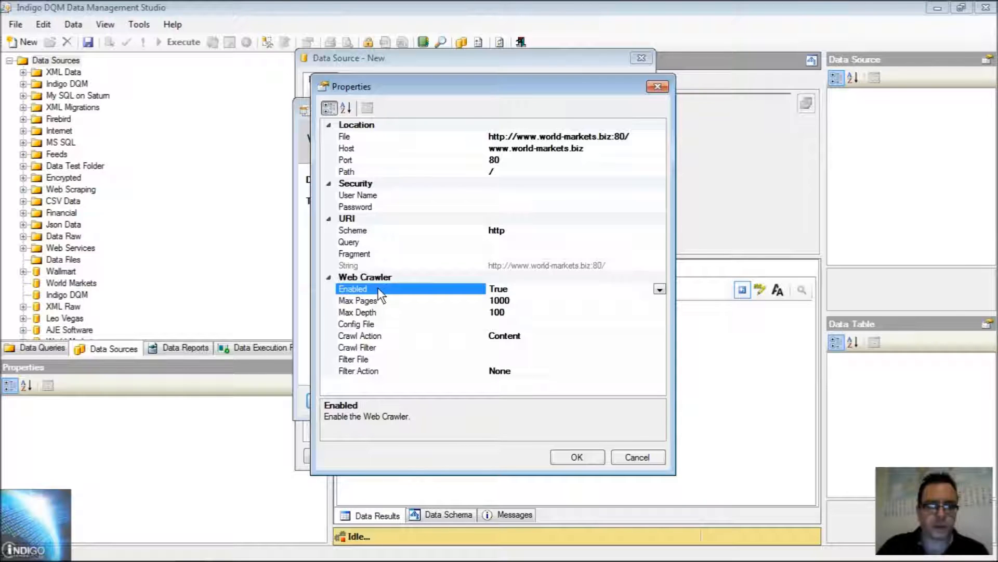
left_click(528, 302)
key("BackSpace")
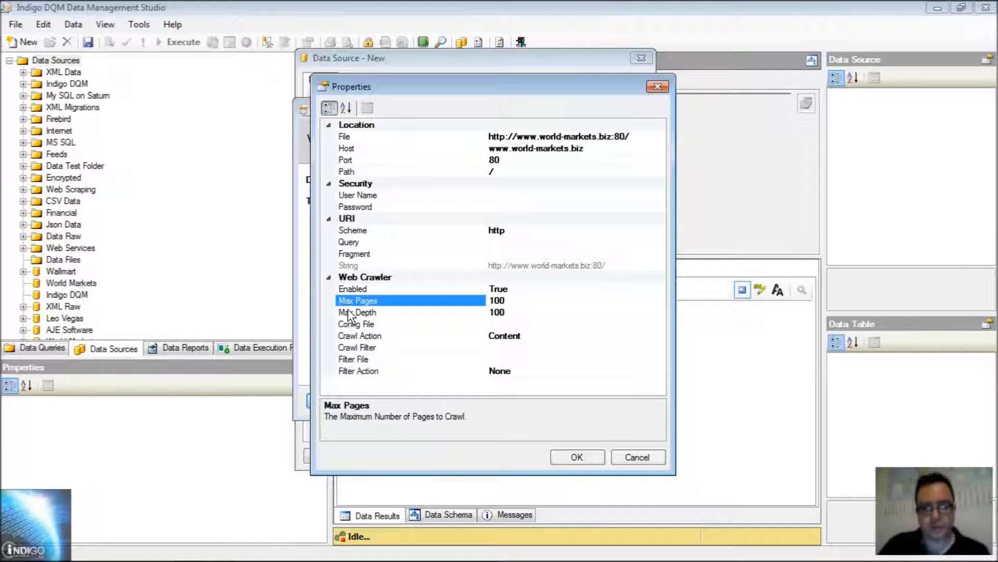
- Review the crawler's maximum depth, config file, crawl action, crawl filter, filter file and filter action settings, including the available action options
left_click(613, 311)
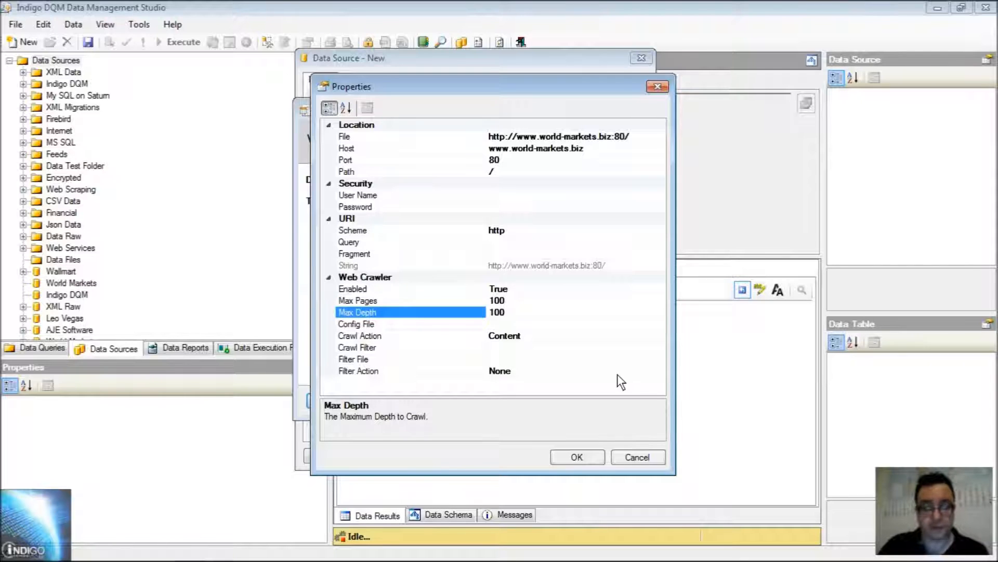
left_click(367, 324)
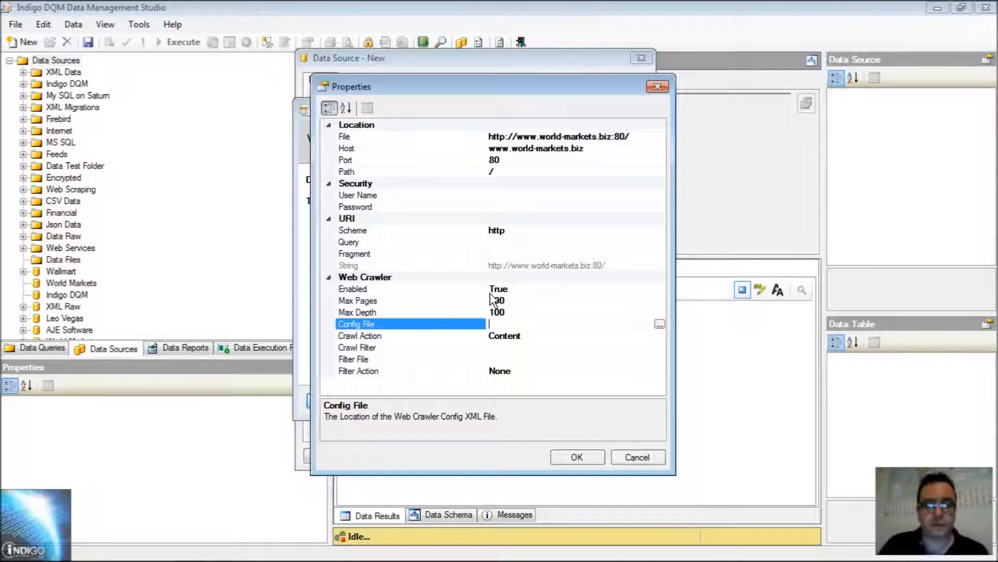
left_click(376, 335)
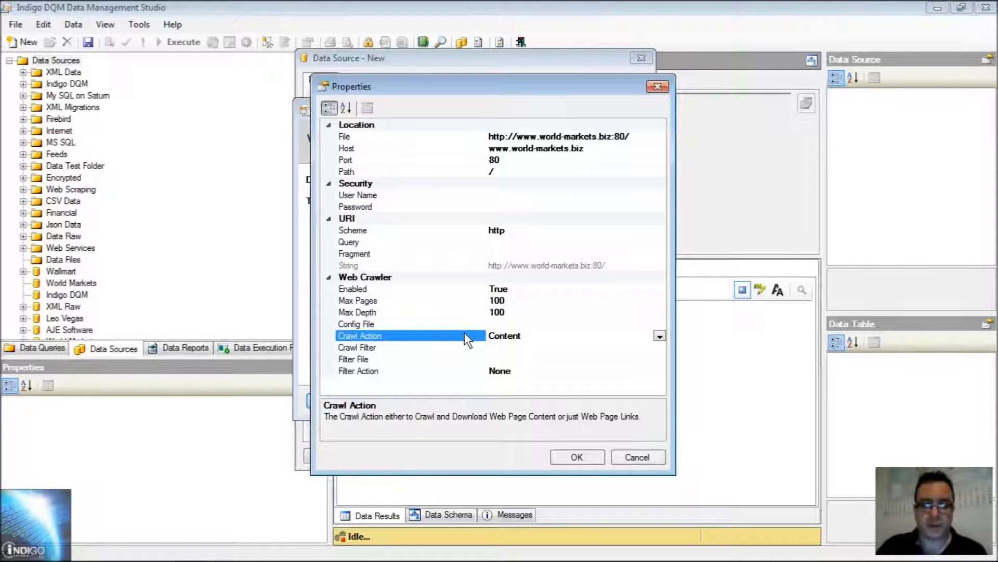
left_click(660, 336)
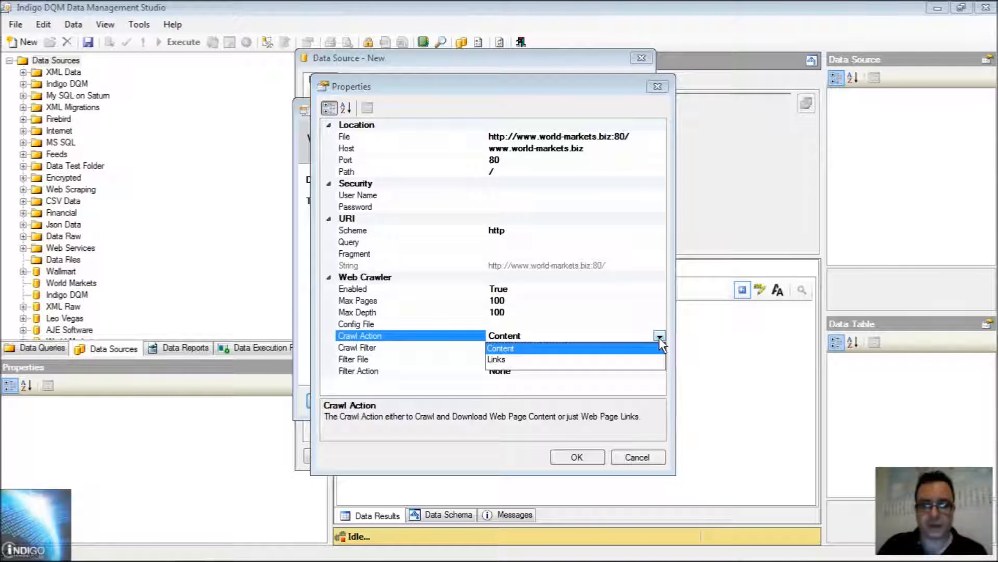
left_click(659, 337)
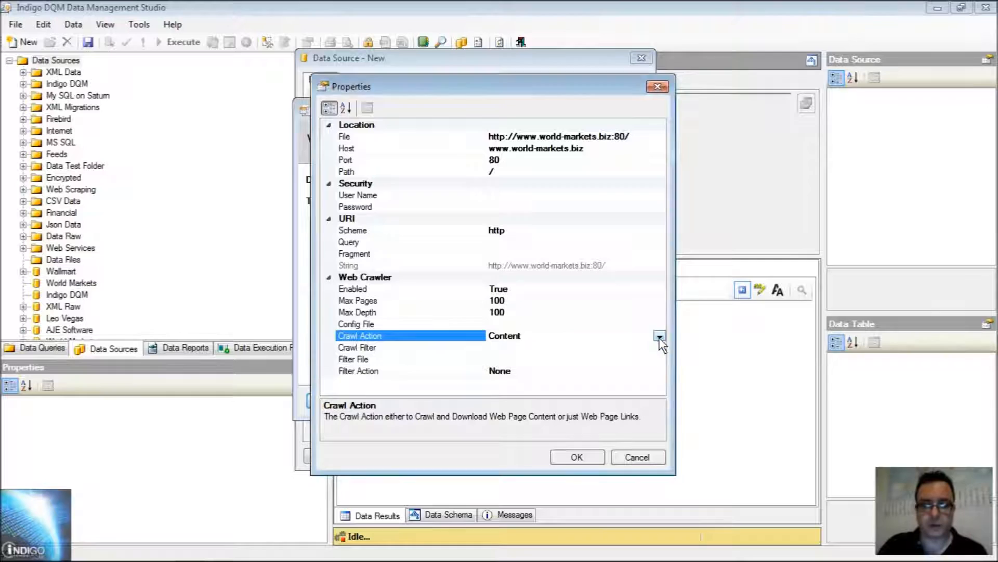
left_click(494, 347)
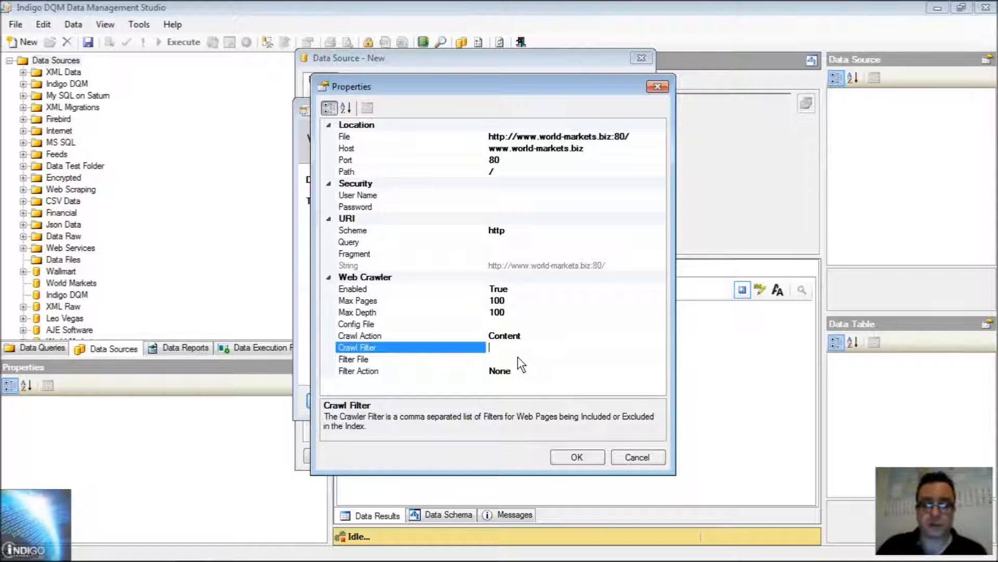
left_click(517, 357)
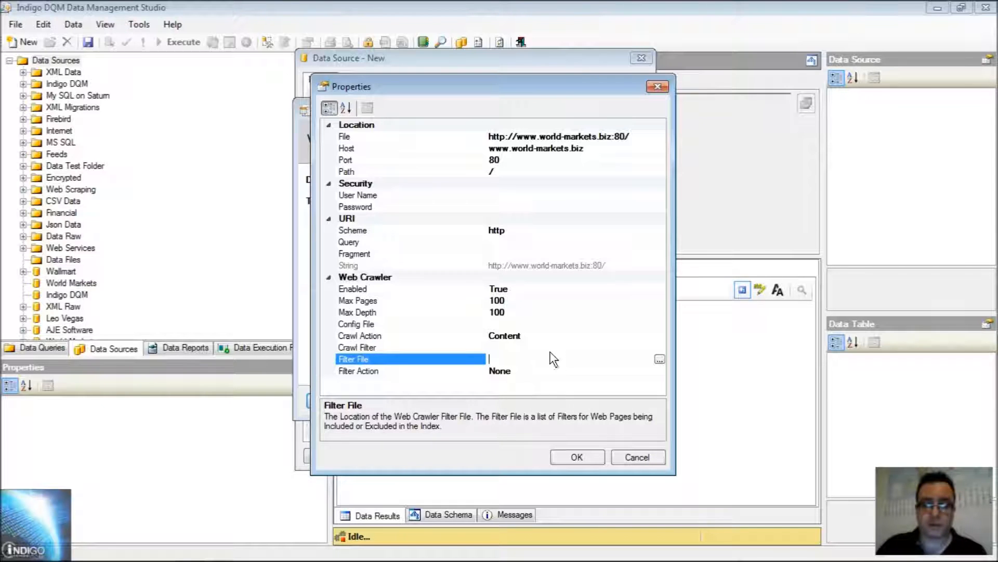
left_click(394, 370)
left_click(659, 371)
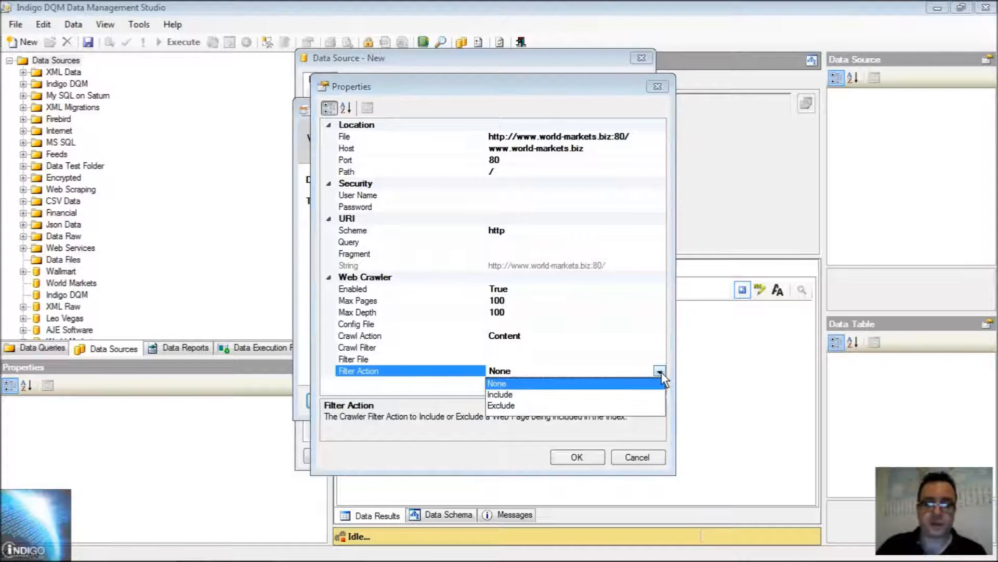
left_click(660, 372)
left_click(520, 347)
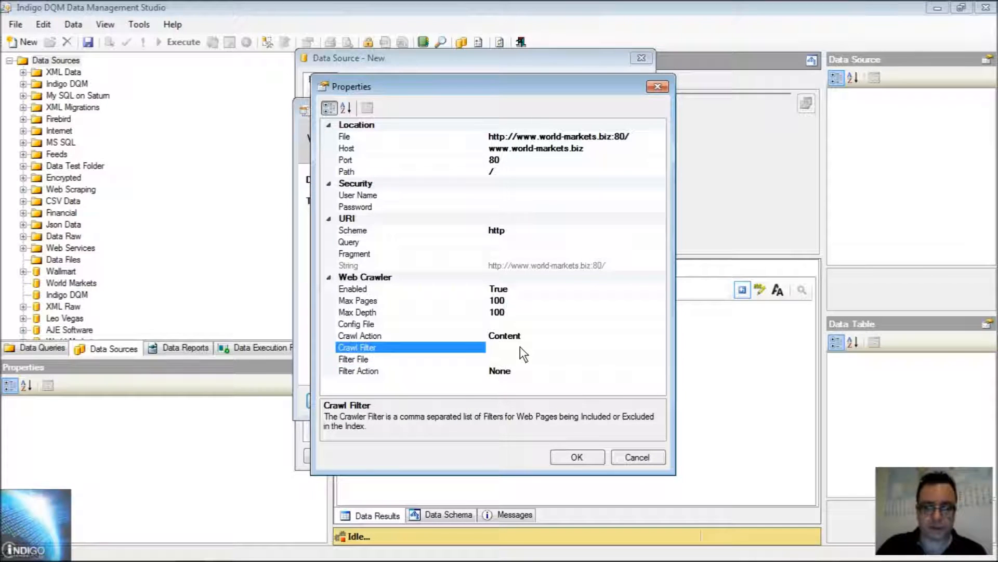
- Accept the crawler properties and the connection, and save the World Markets data source in the Web Scraping folder
left_click(576, 457)
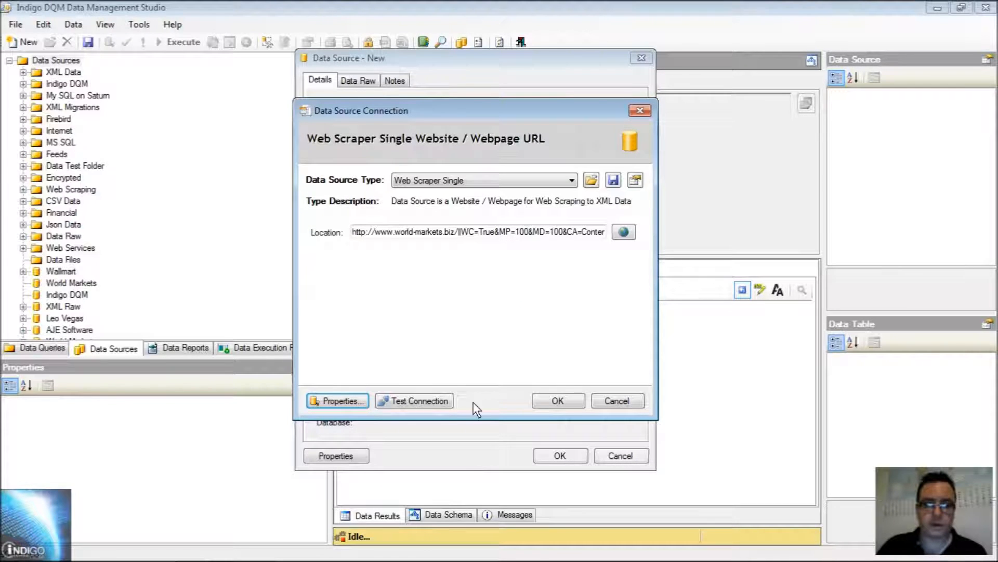
left_click(545, 400)
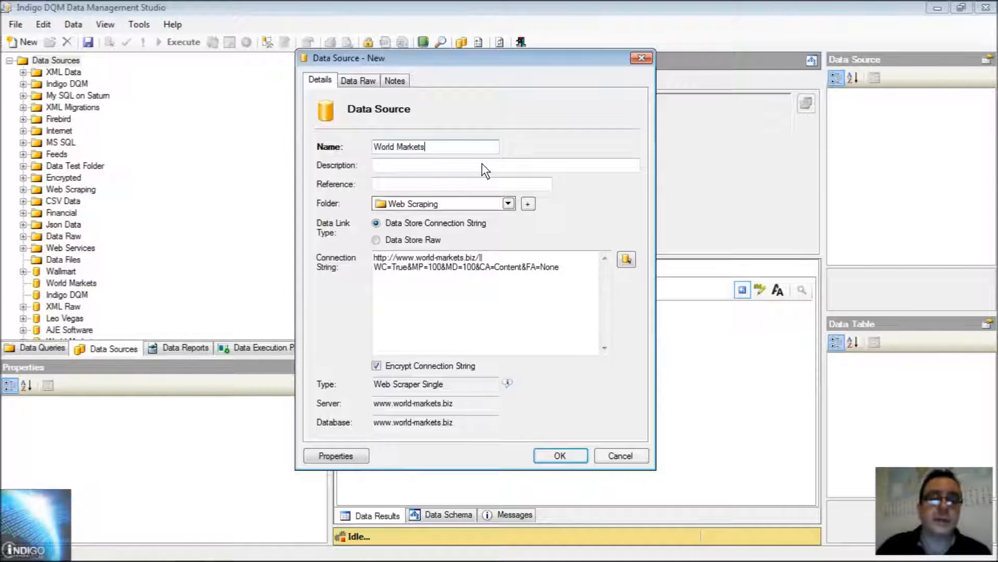
left_click(560, 457)
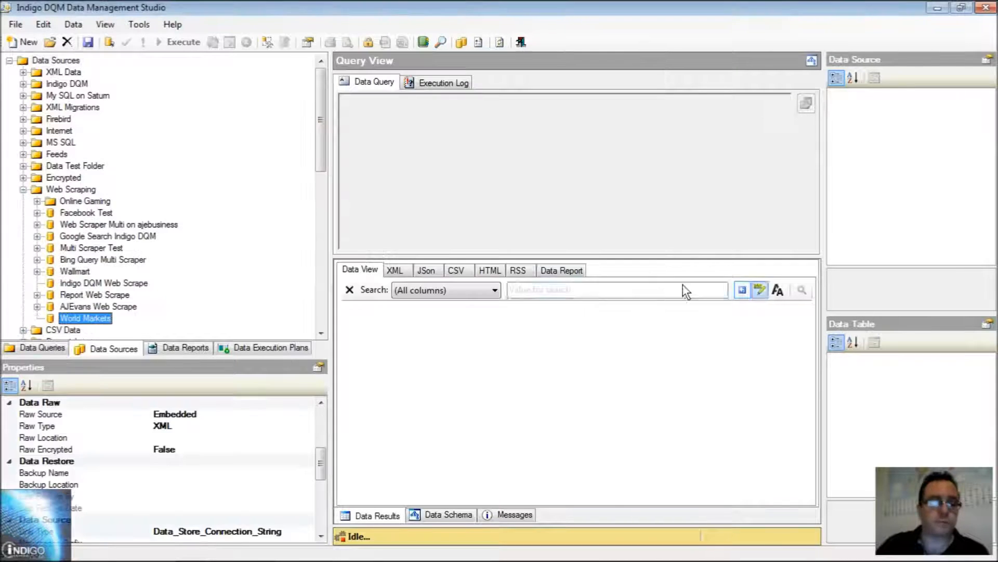
- Start a new data query in the Web Scraping folder of the data queries and name it World Markets
left_click(52, 347)
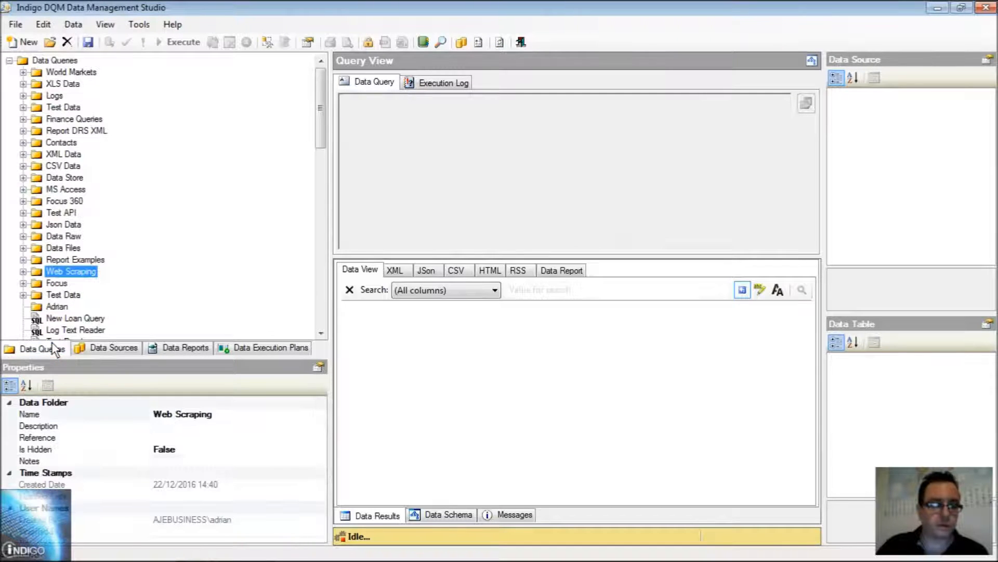
double_click(75, 273)
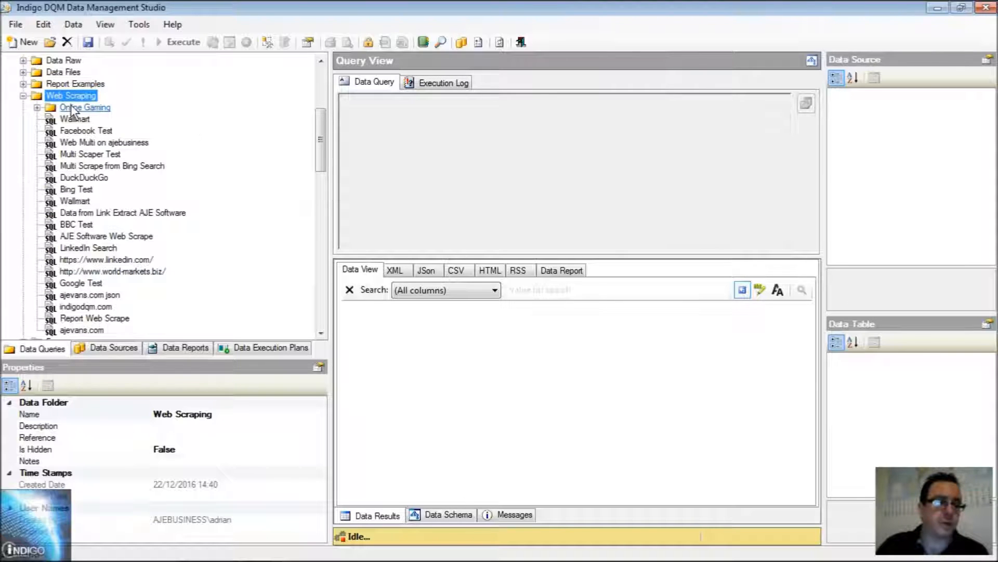
left_click(25, 43)
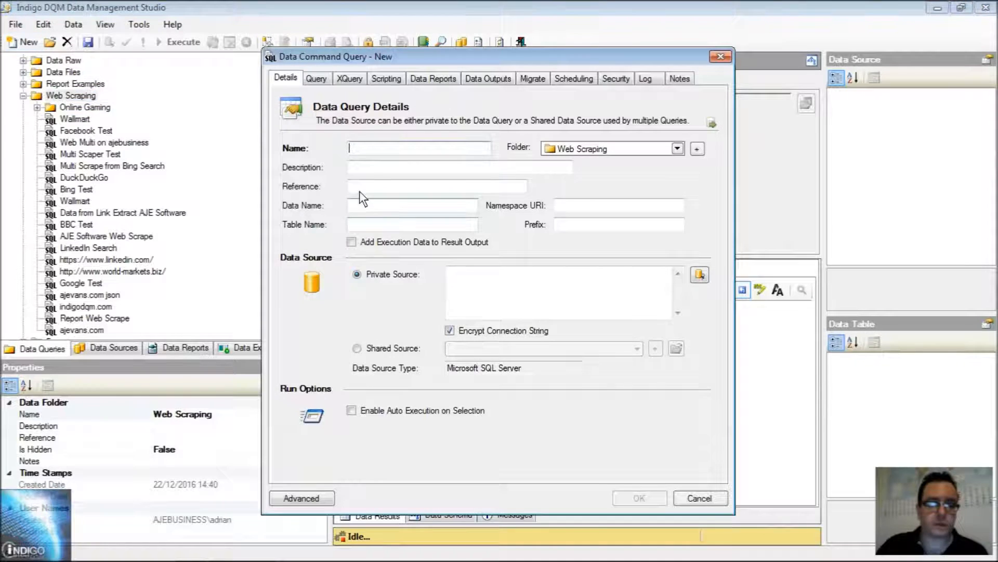
type("World Markets")
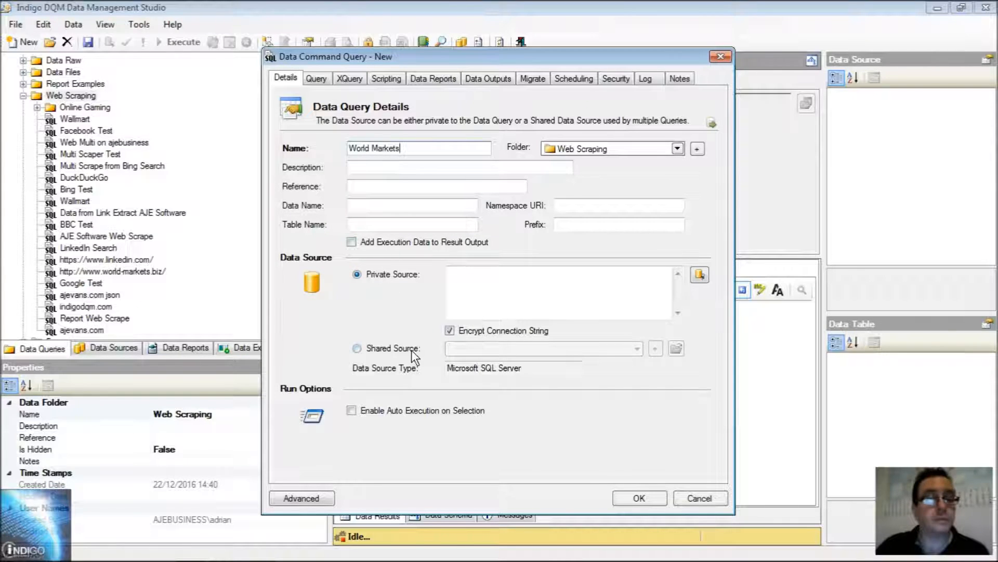
- Make the query use a shared source, choose the first World Markets entry, and save the query
left_click(399, 276)
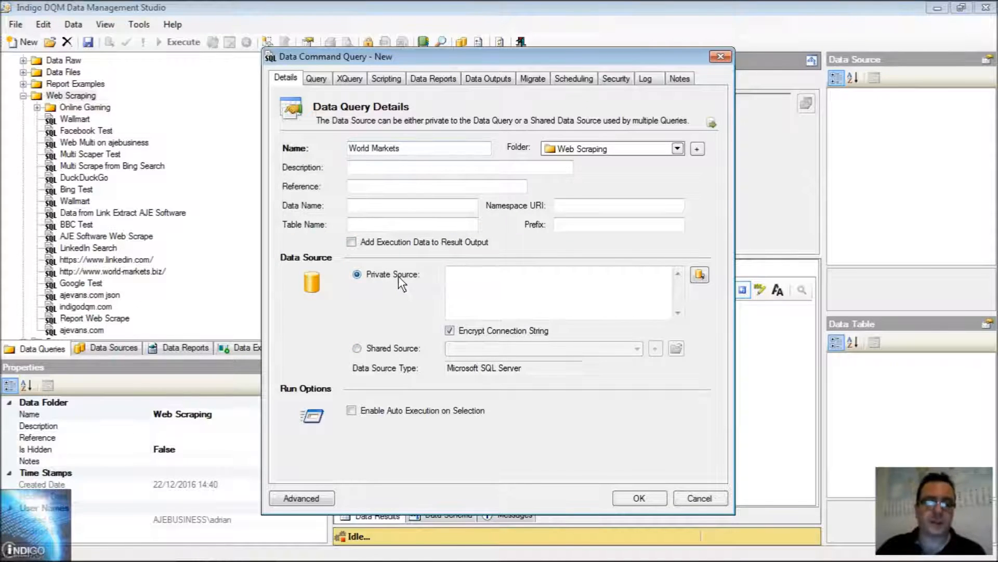
left_click(396, 350)
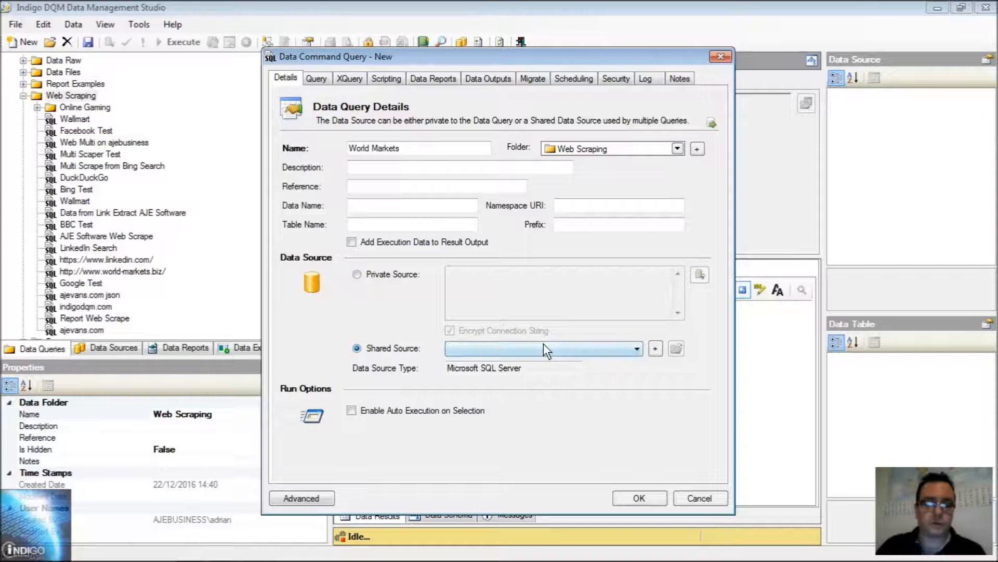
left_click(537, 349)
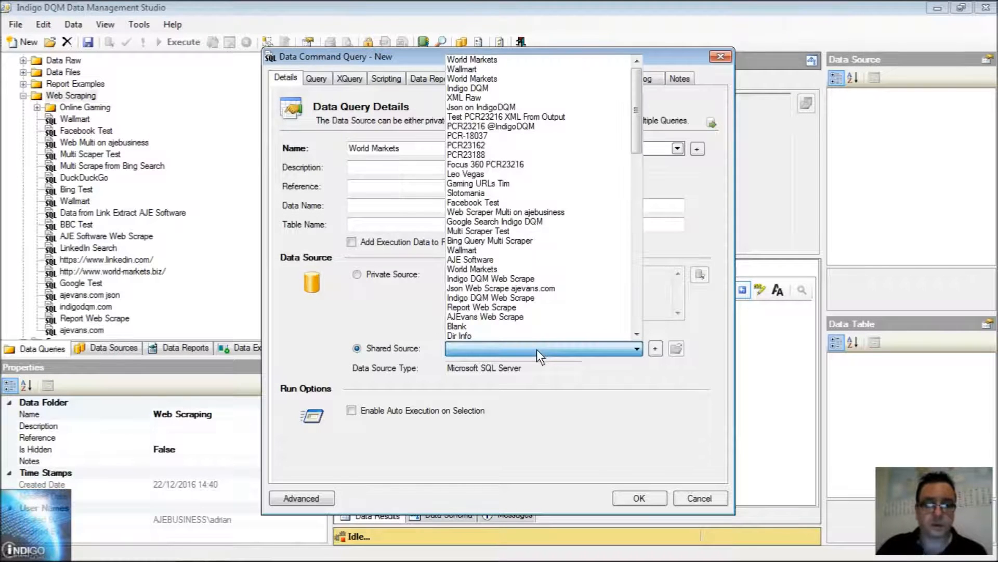
left_click(492, 59)
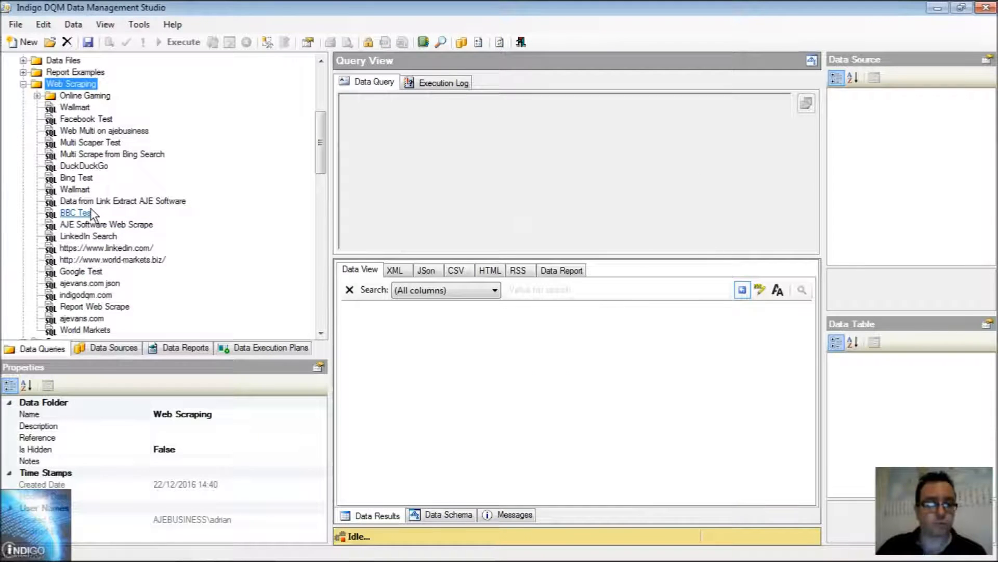
- Execute the World Markets query from the Web Scraping folder and show its result as XML
left_click_drag(318, 167, 318, 189)
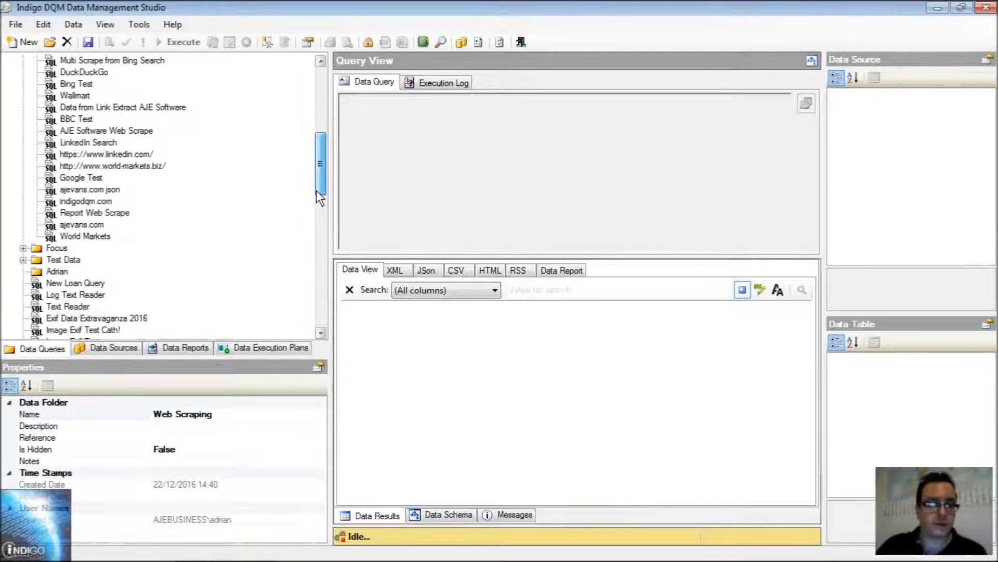
left_click(78, 235)
scroll(236, 223, "up", 3)
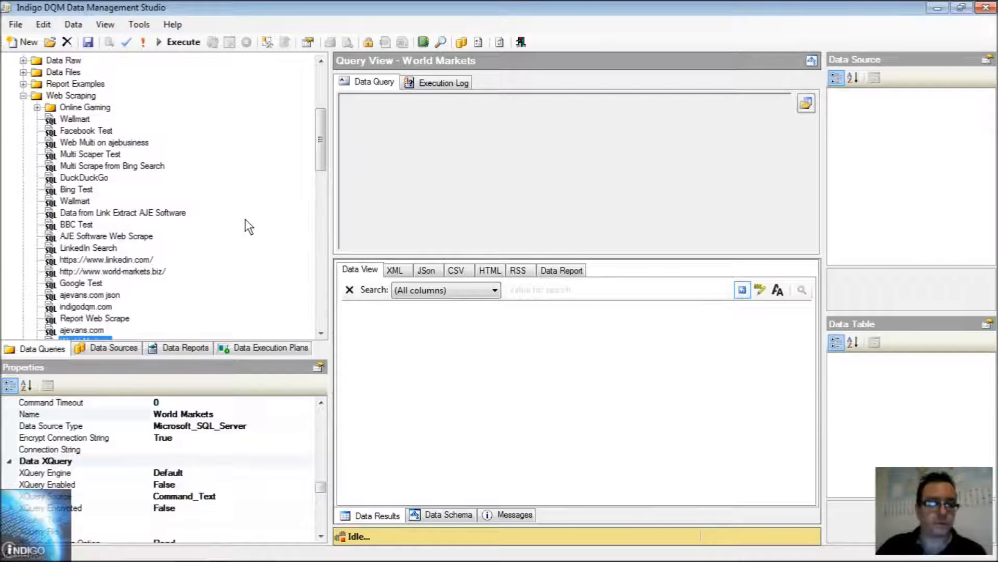
scroll(242, 222, "down", 2)
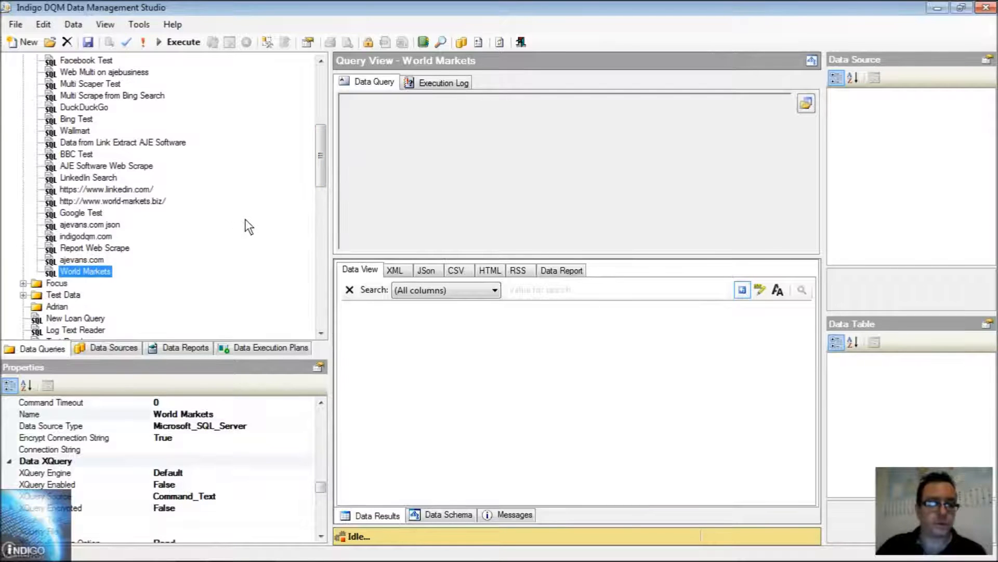
left_click(173, 43)
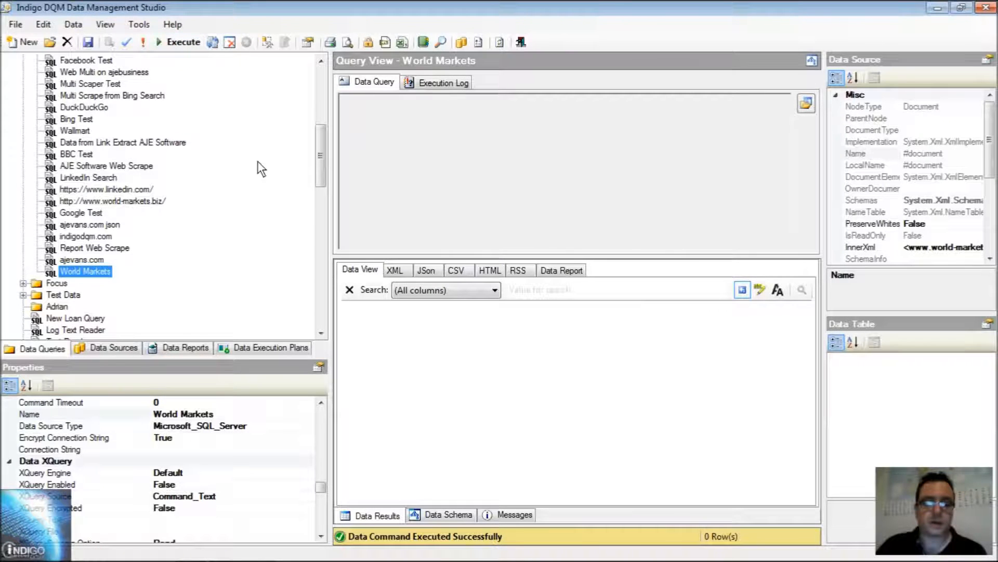
left_click(394, 270)
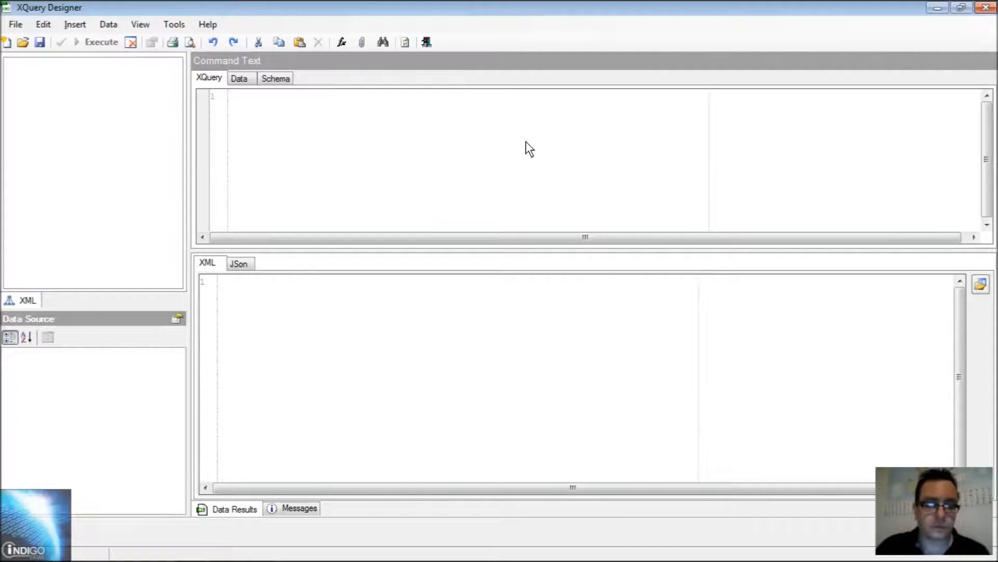
left_click(60, 76)
double_click(60, 76)
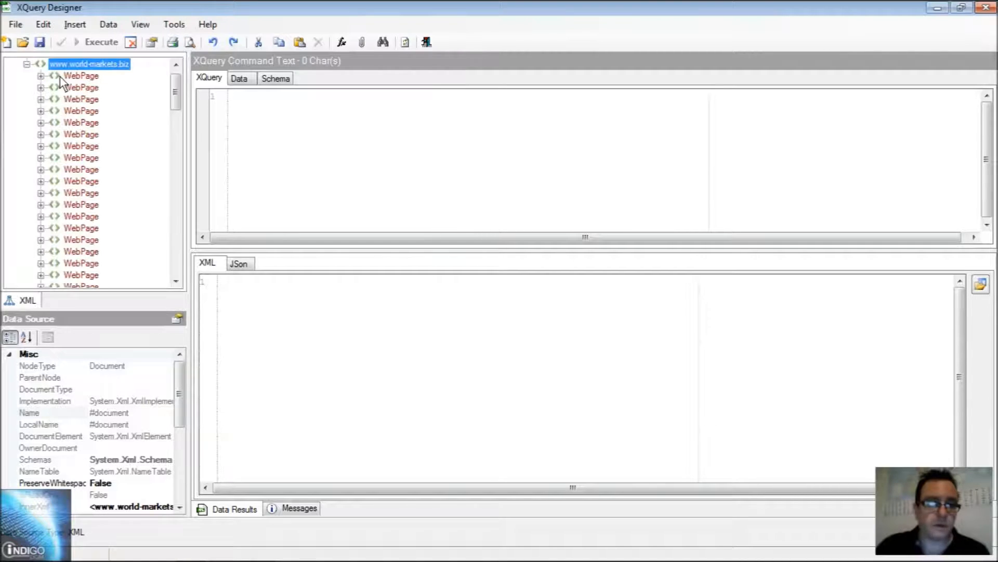
left_click(83, 88)
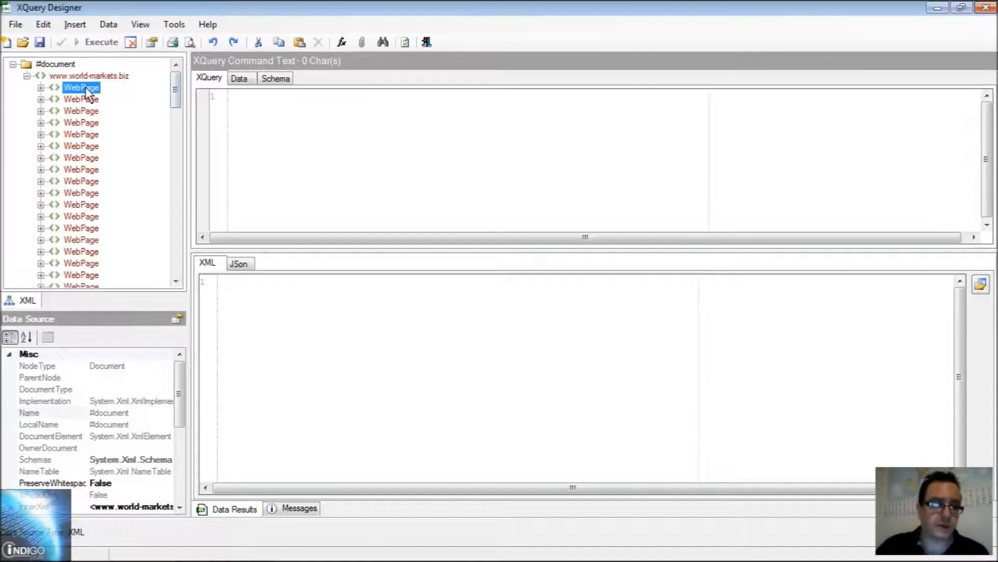
double_click(83, 88)
left_click(83, 123)
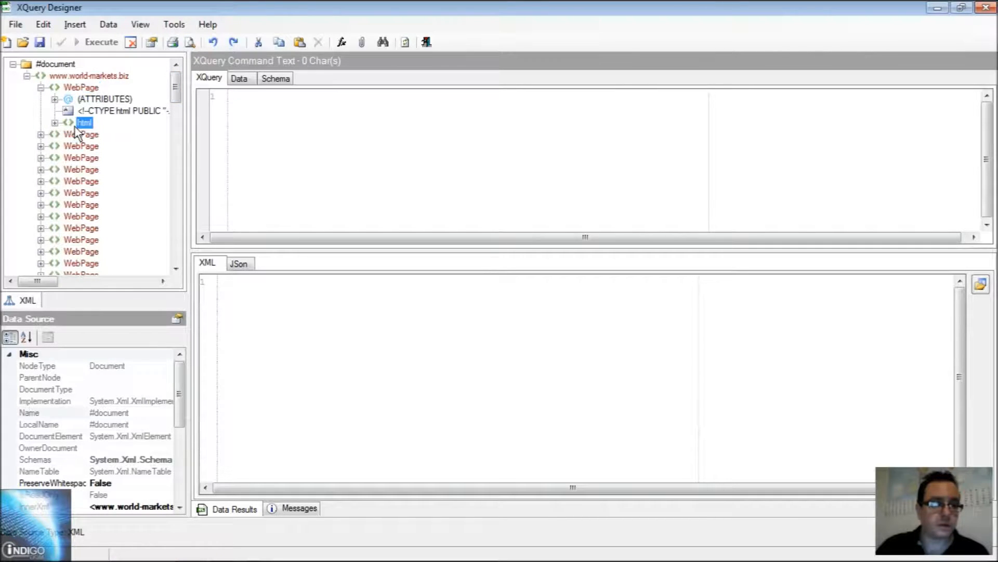
left_click(55, 123)
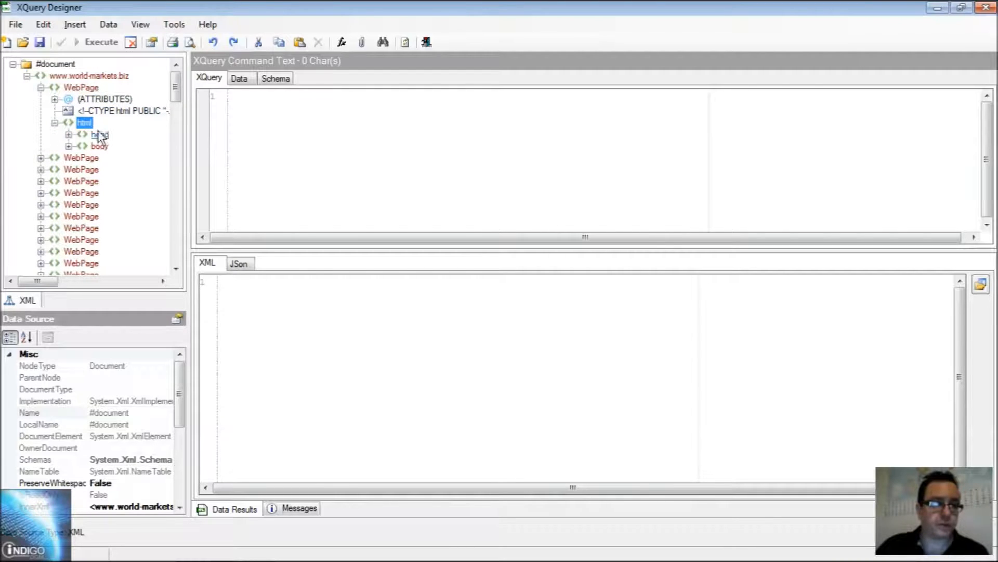
left_click(68, 147)
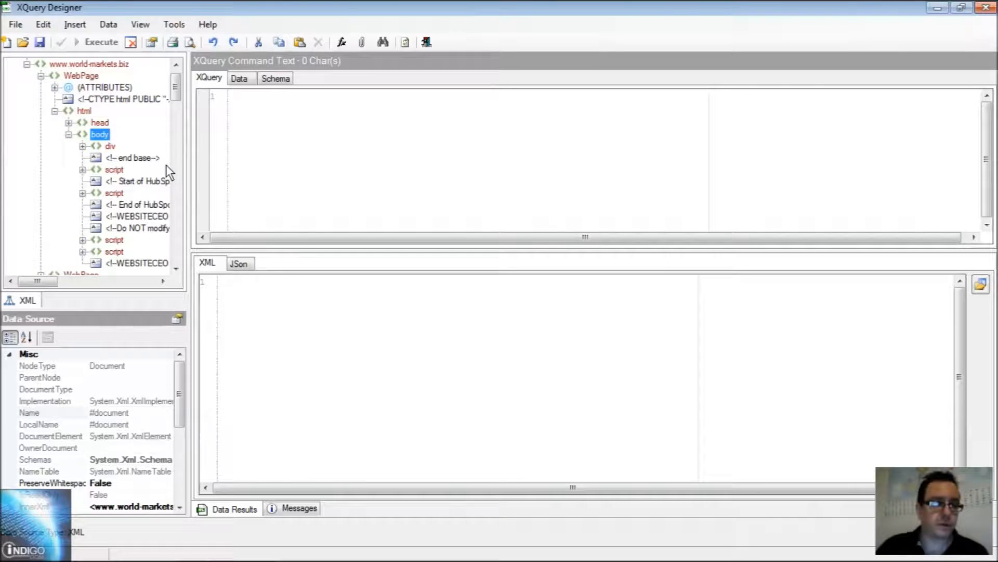
left_click(70, 136)
left_click(71, 125)
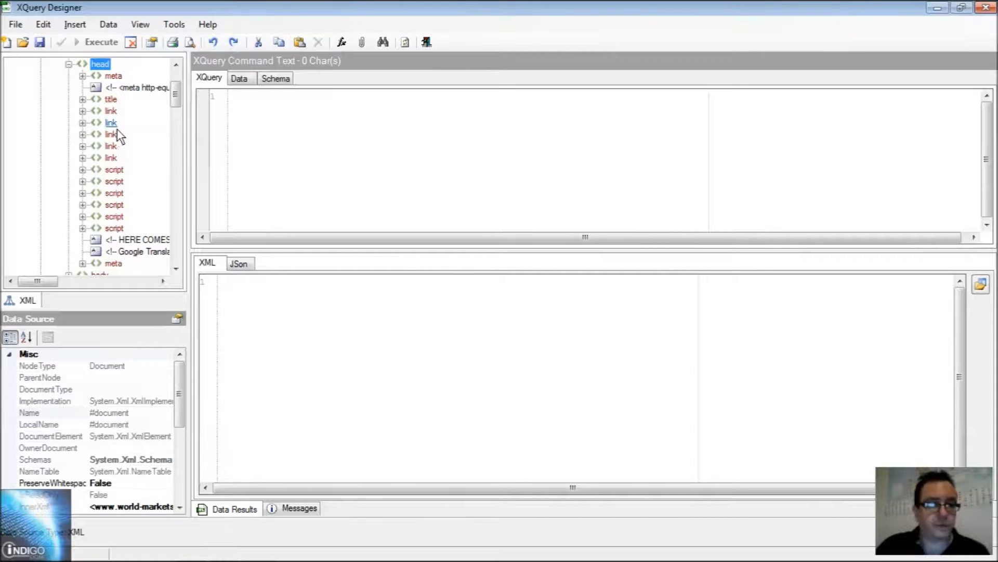
scroll(107, 177, "up", 2)
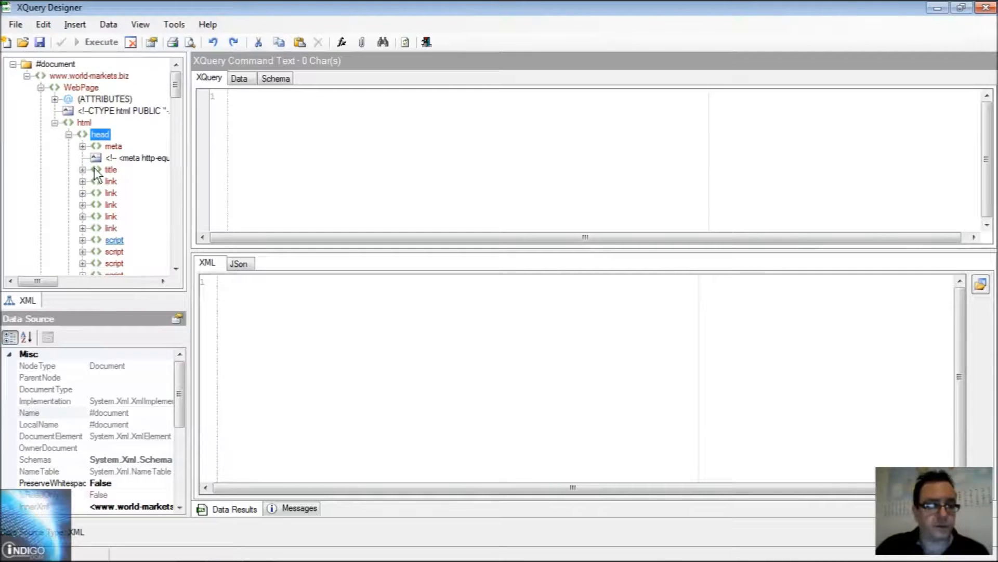
double_click(111, 170)
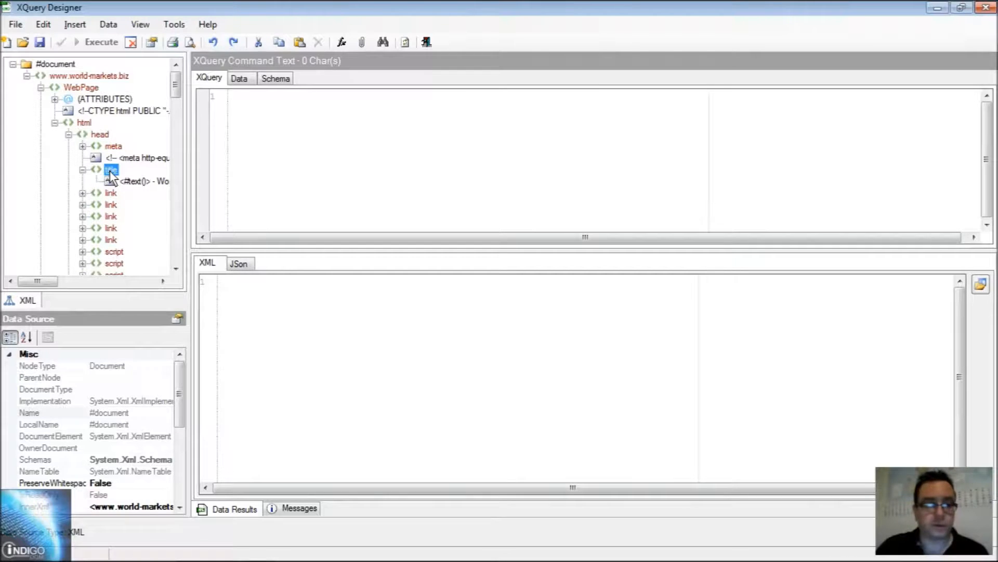
right_click(110, 172)
mouse_move(163, 179)
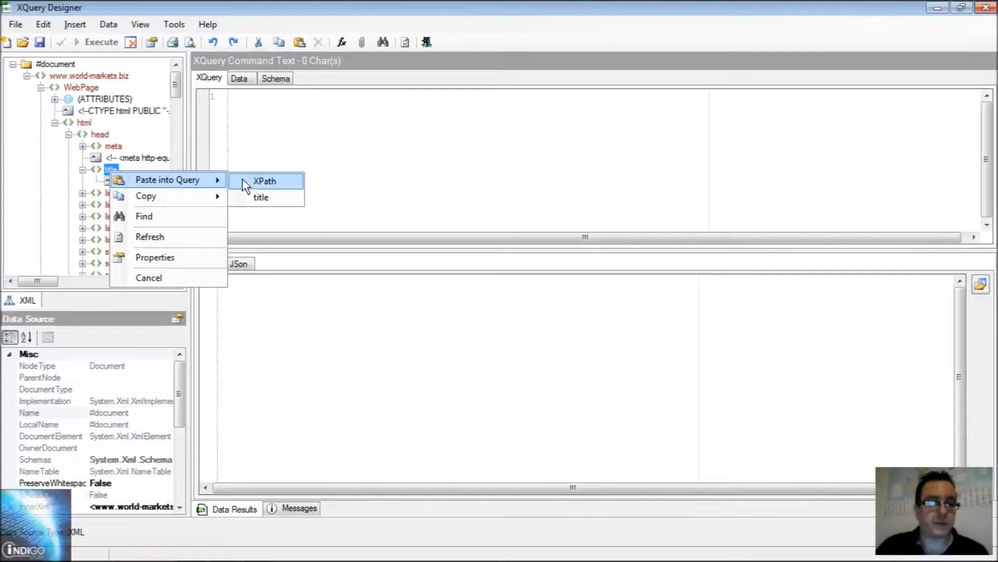
left_click(258, 182)
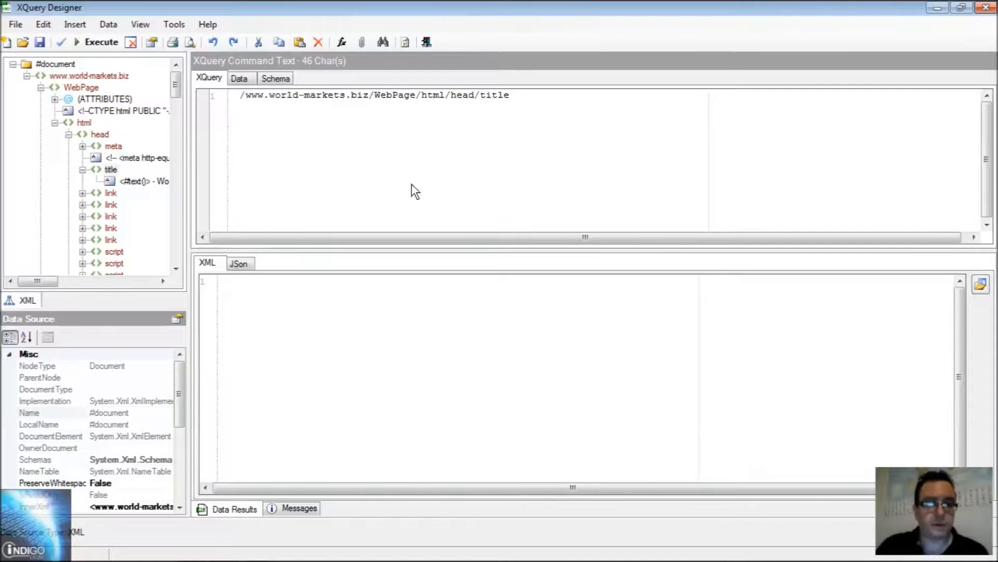
left_click(101, 42)
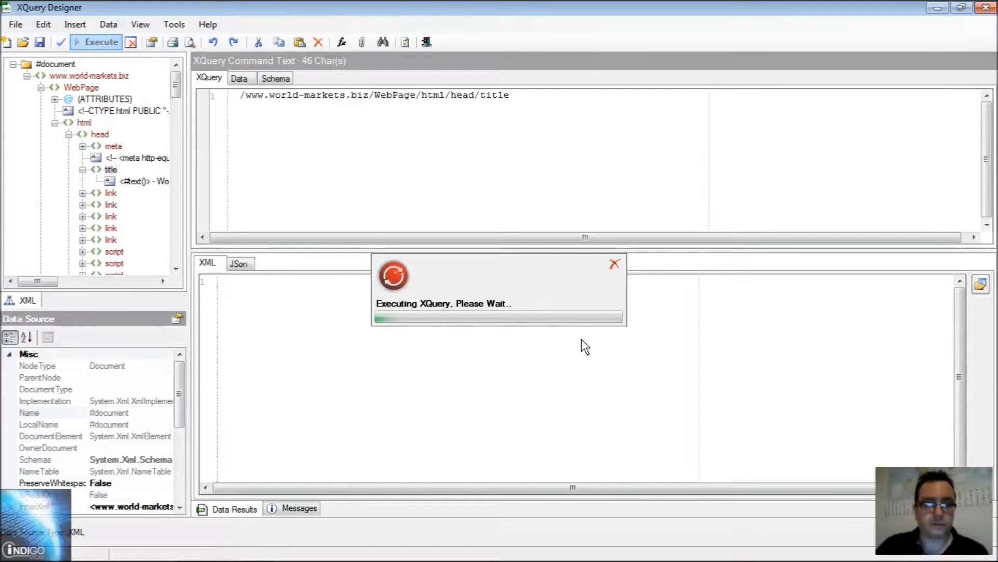
- Look through the page titles in the XQuery results and slightly widen the XML tree pane
scroll(567, 317, "down", 3)
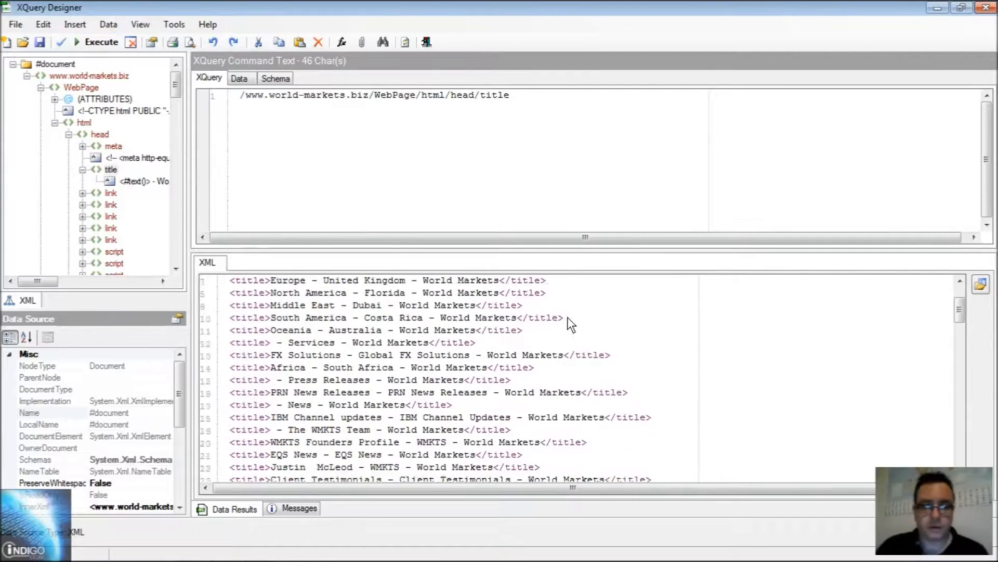
scroll(567, 315, "down", 19)
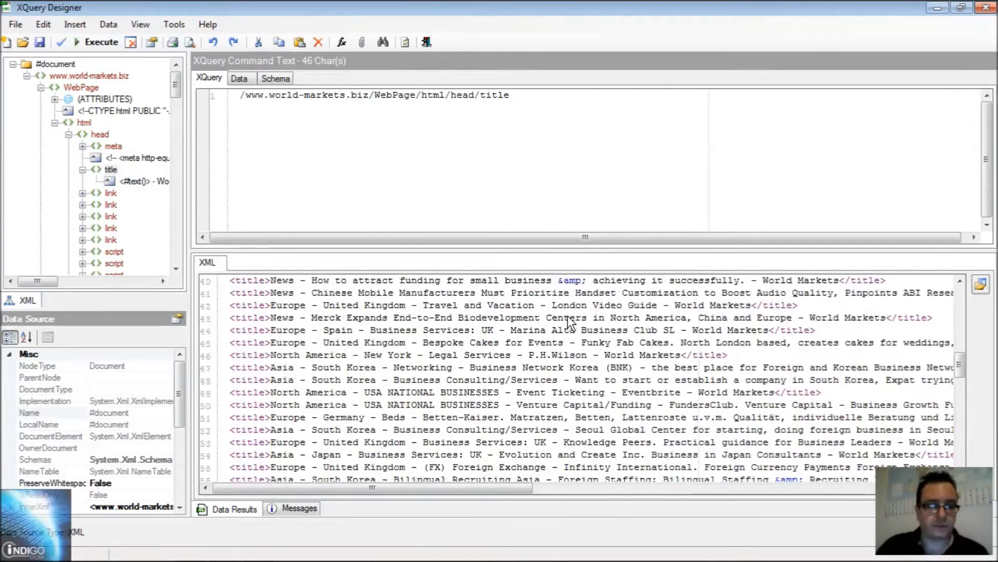
scroll(568, 315, "down", 9)
scroll(521, 322, "up", 17)
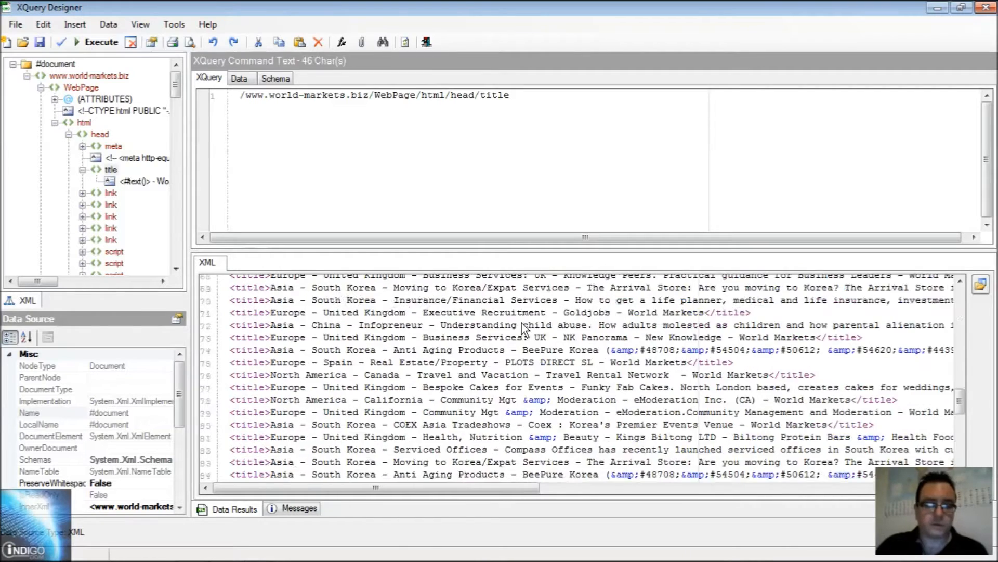
left_click_drag(189, 108, 212, 95)
scroll(198, 107, "down", 4)
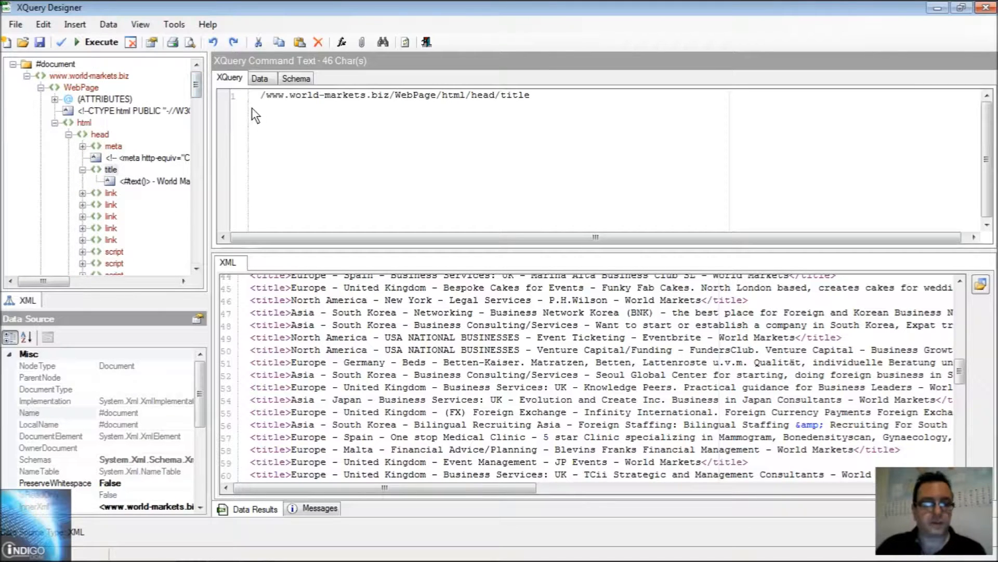